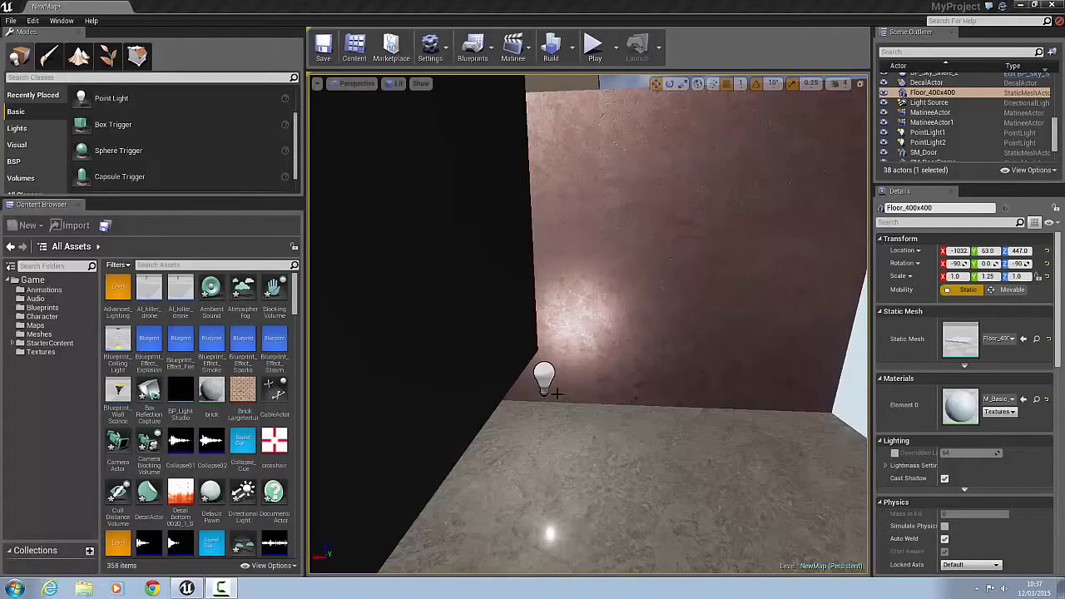
# Face the lit wall and show the Game > Textures folder in the Content Browser
pyautogui.moveTo(660, 510); pyautogui.dragTo(537, 482, button='right')
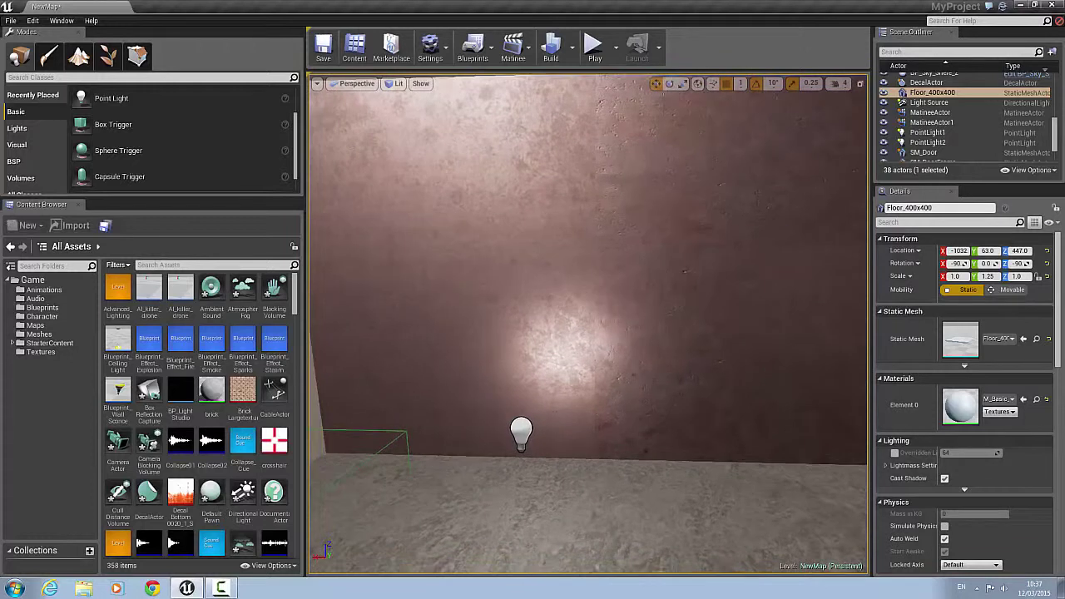
pyautogui.click(42, 352)
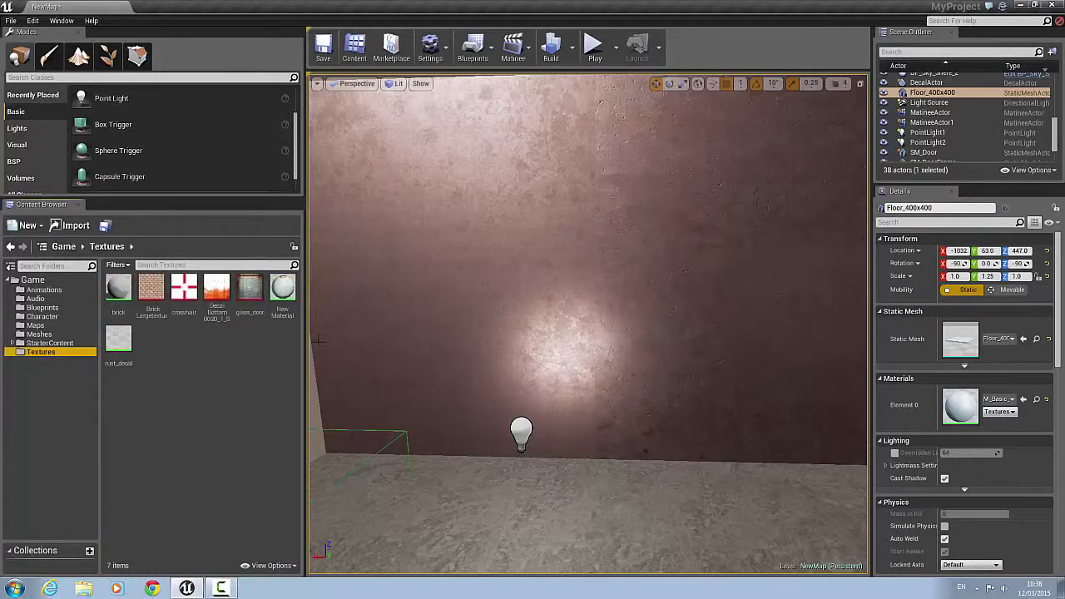
# Reimport DecalBottom0020_1_S.tga from Desktop > Decal into Textures, overwriting and keeping settings
pyautogui.rightClick(348, 343)
pyautogui.rightClick(184, 342)
pyautogui.moveTo(211, 274)
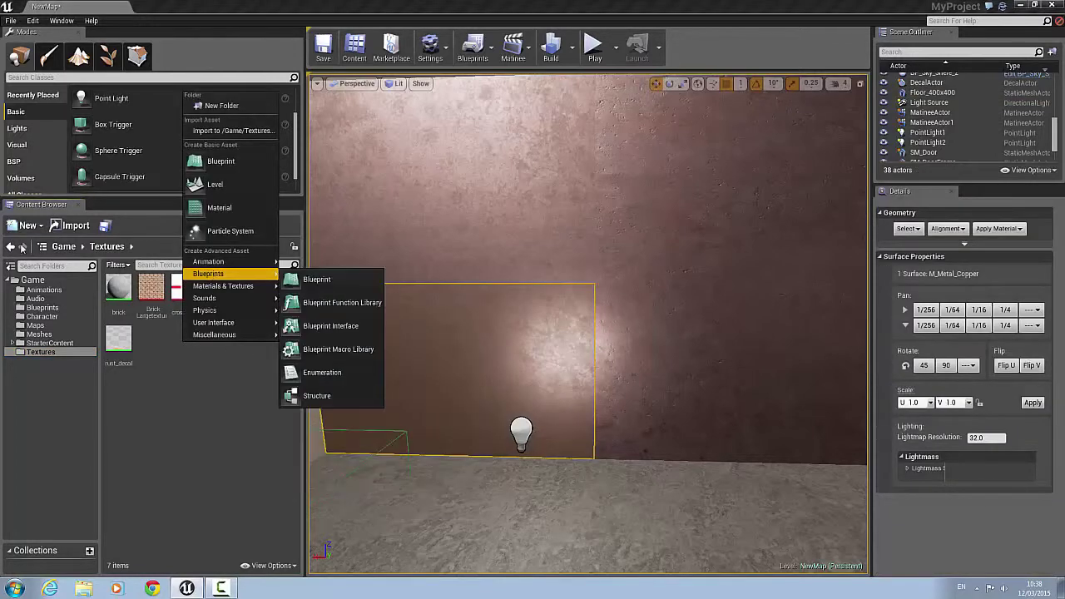
pyautogui.click(219, 427)
pyautogui.click(73, 226)
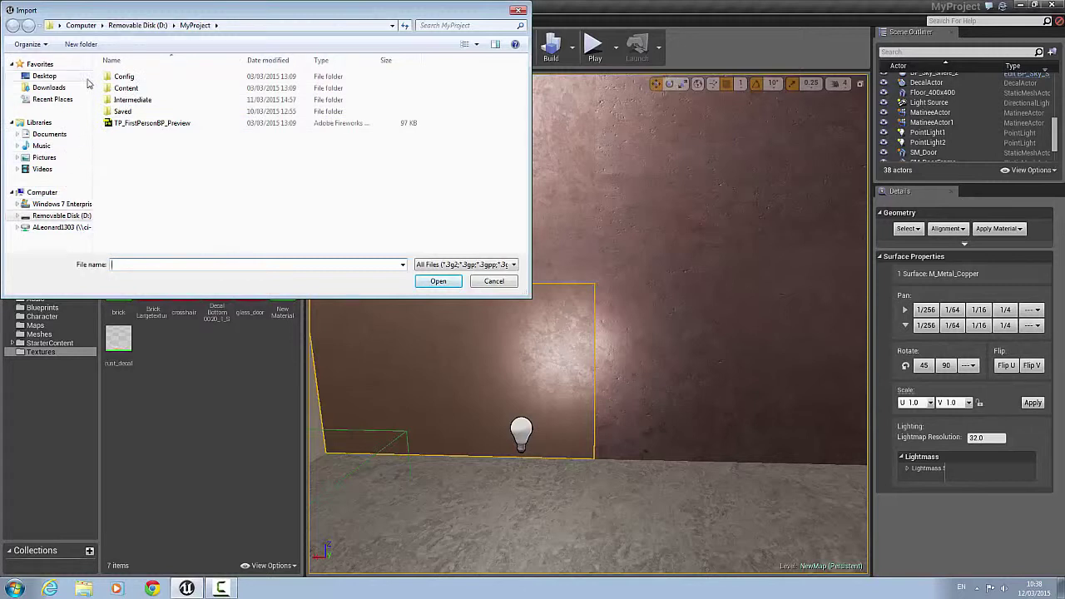
pyautogui.click(44, 76)
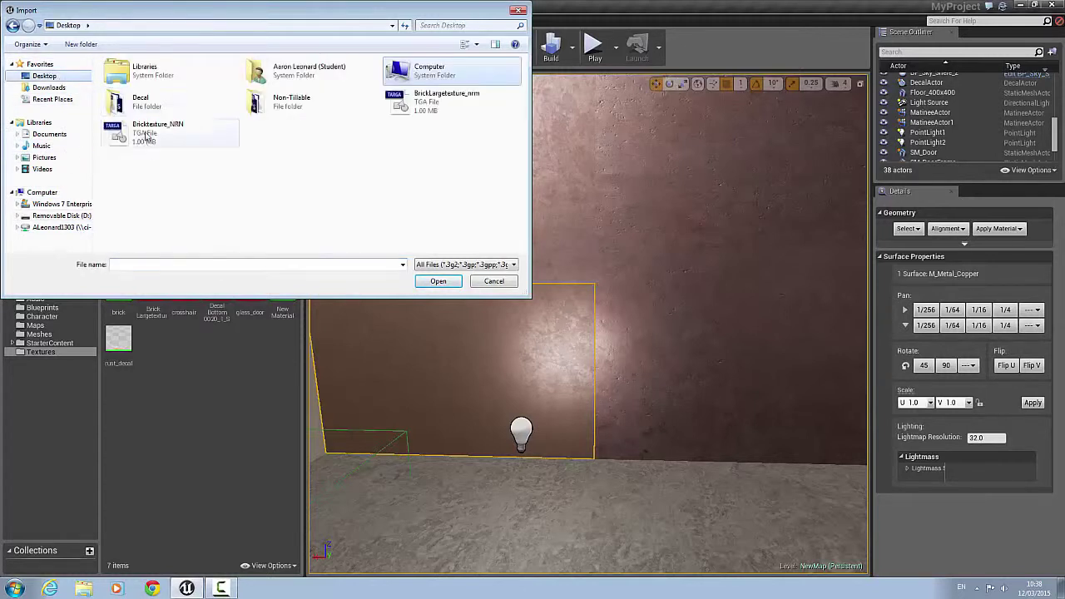
pyautogui.doubleClick(144, 102)
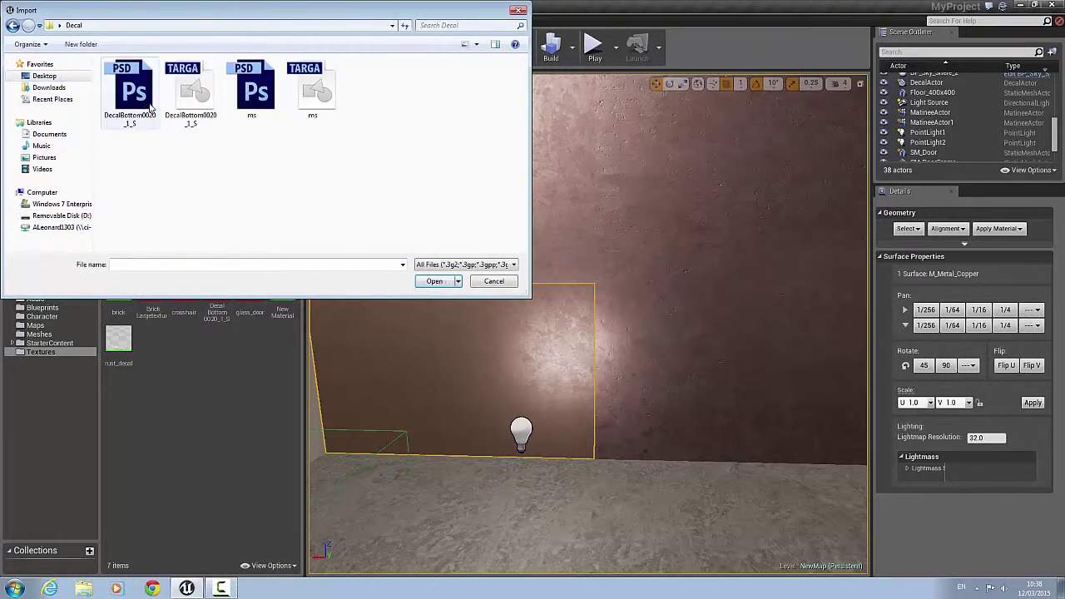
pyautogui.click(192, 92)
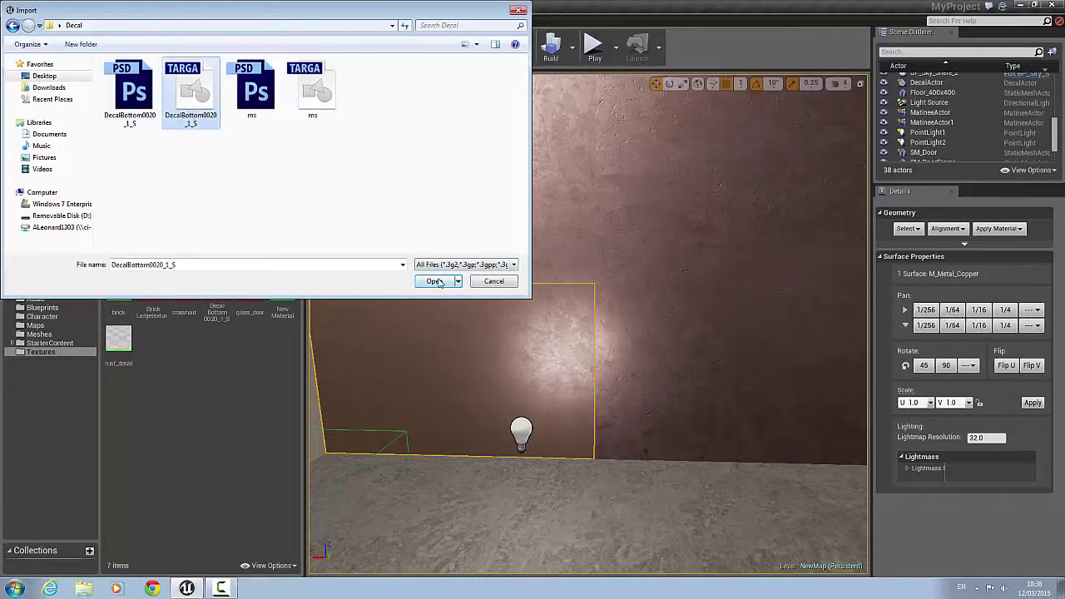
pyautogui.click(434, 281)
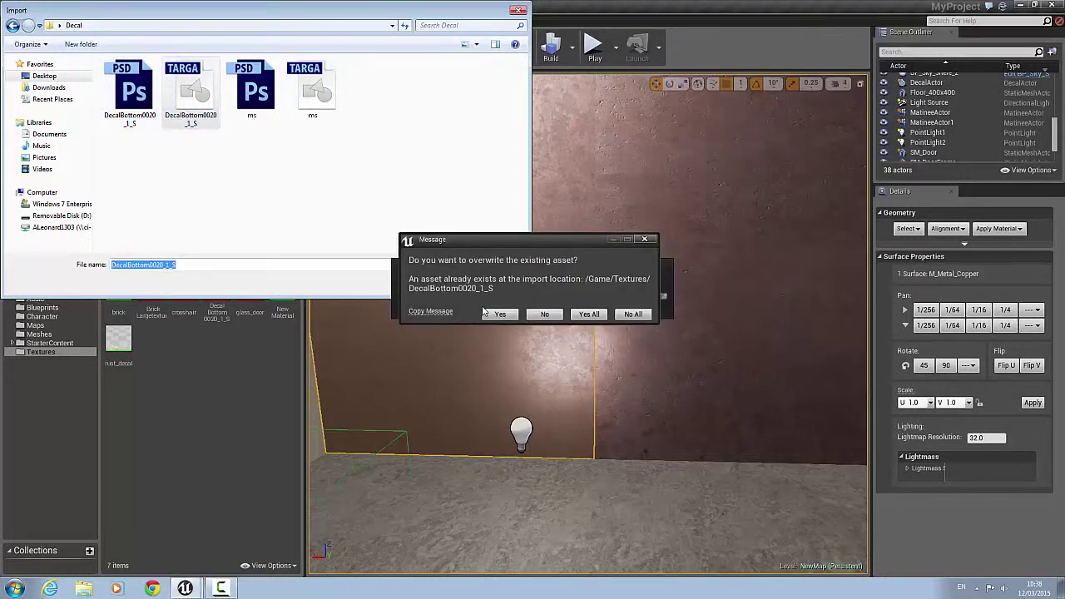
pyautogui.click(496, 314)
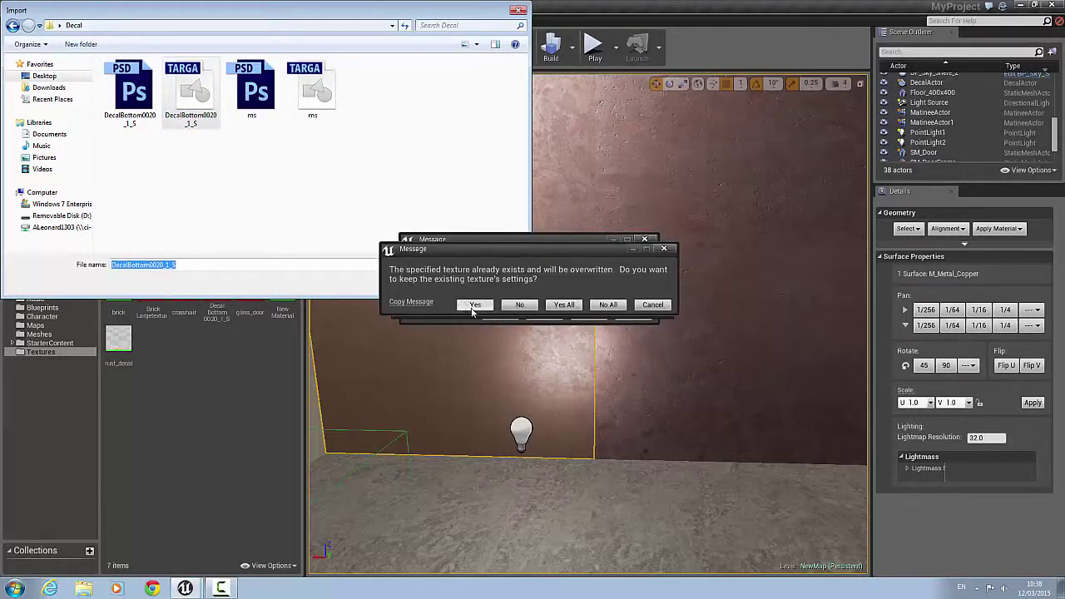
pyautogui.click(474, 306)
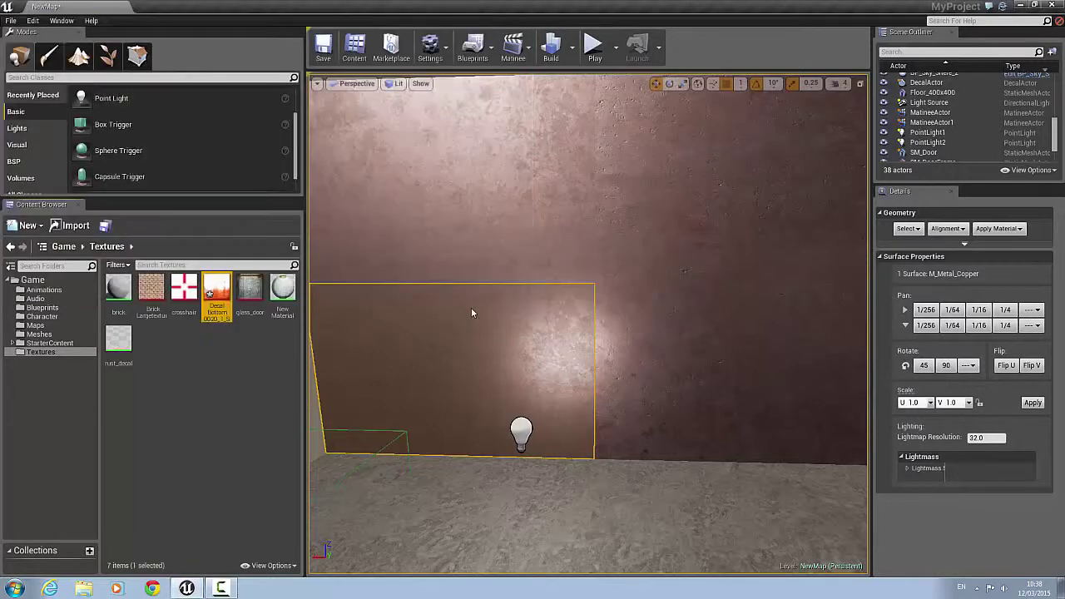
# Add a new Material asset in Textures and name it 'rust'
pyautogui.moveTo(221, 288)
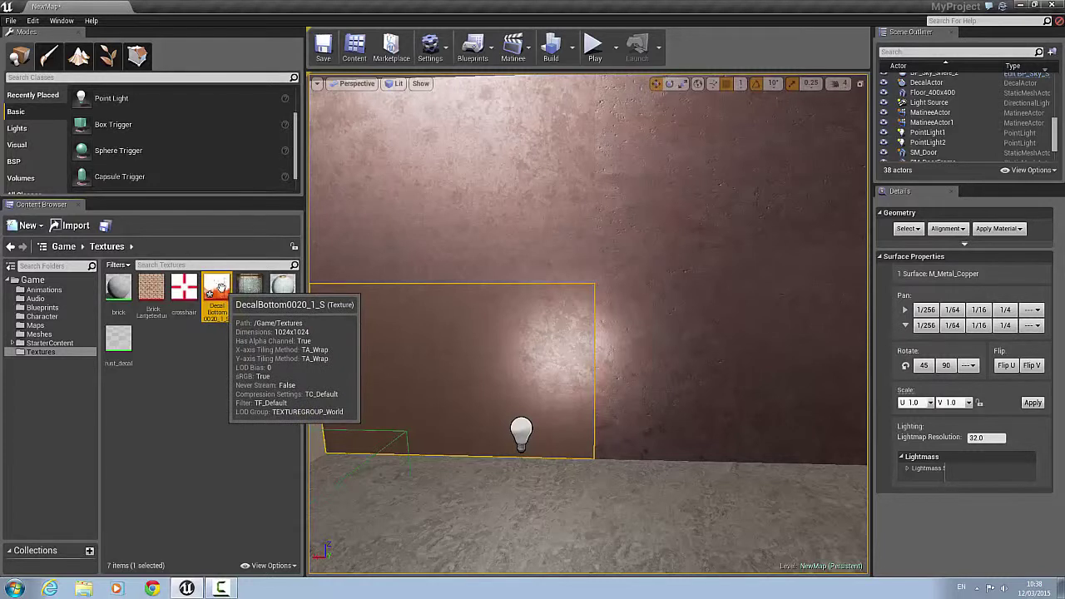
pyautogui.rightClick(195, 346)
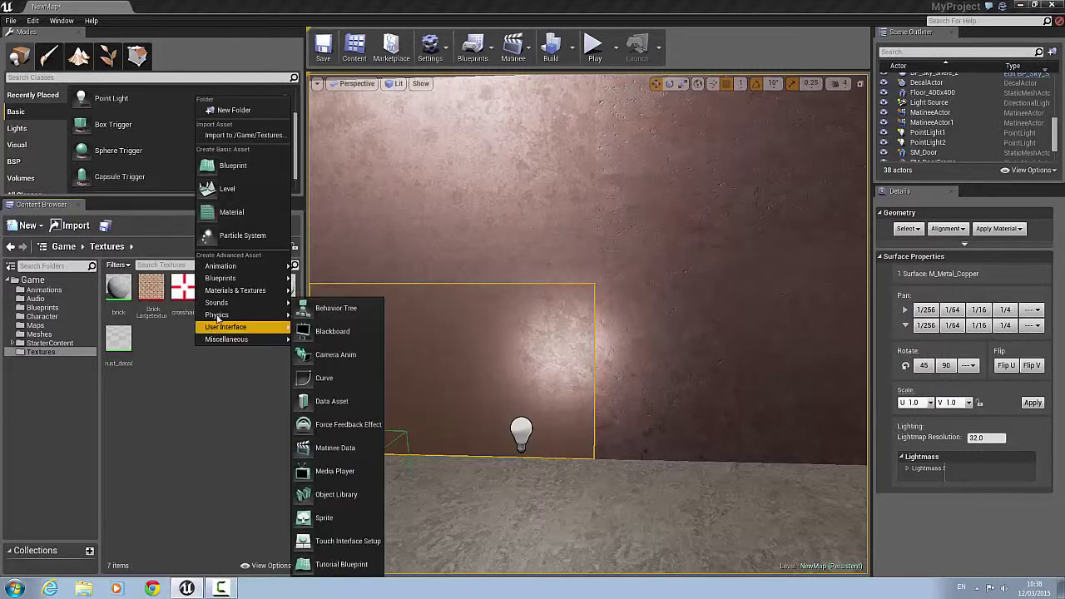
pyautogui.click(226, 211)
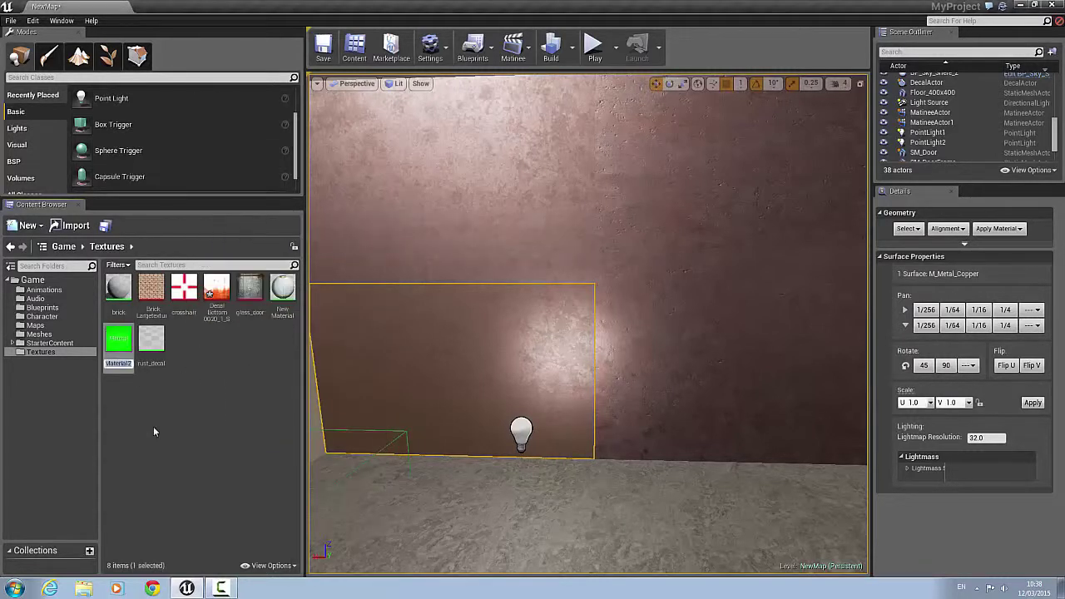
pyautogui.write('rust')
pyautogui.press('BackSpace')
pyautogui.press('BackSpace')
pyautogui.press('BackSpace')
pyautogui.write('ust')
pyautogui.press('Return')
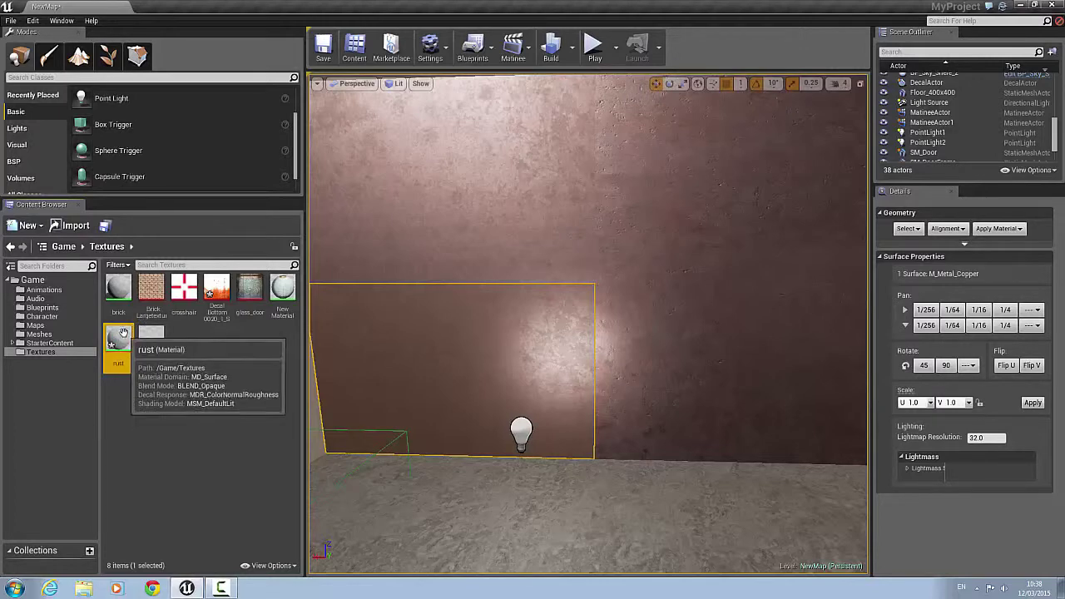
# Open the rust material in the Material Editor and select the DecalBottom texture
pyautogui.doubleClick(127, 348)
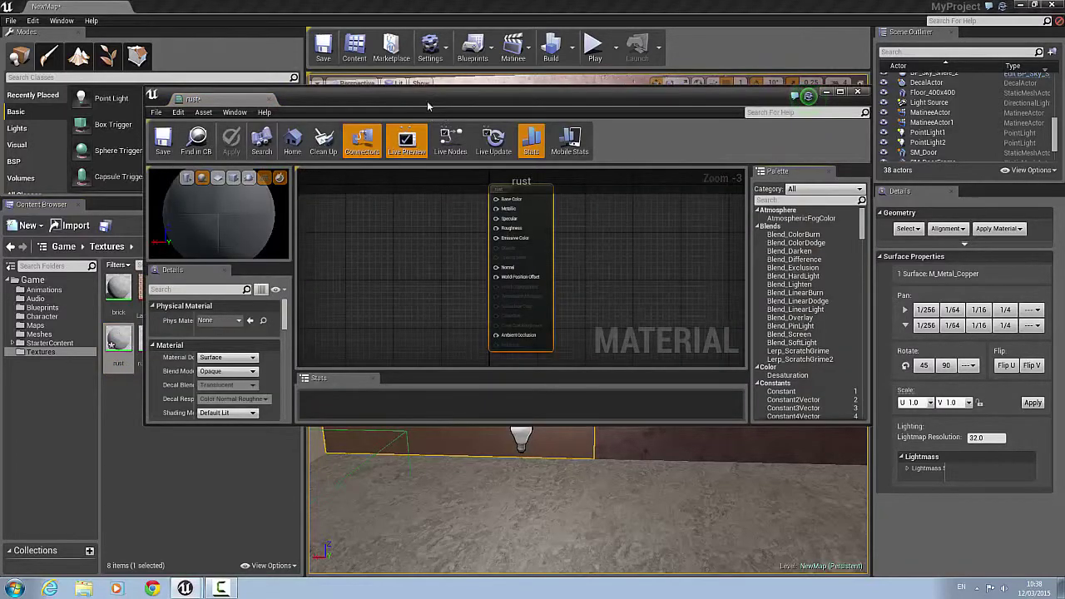
pyautogui.moveTo(428, 106); pyautogui.dragTo(567, 52)
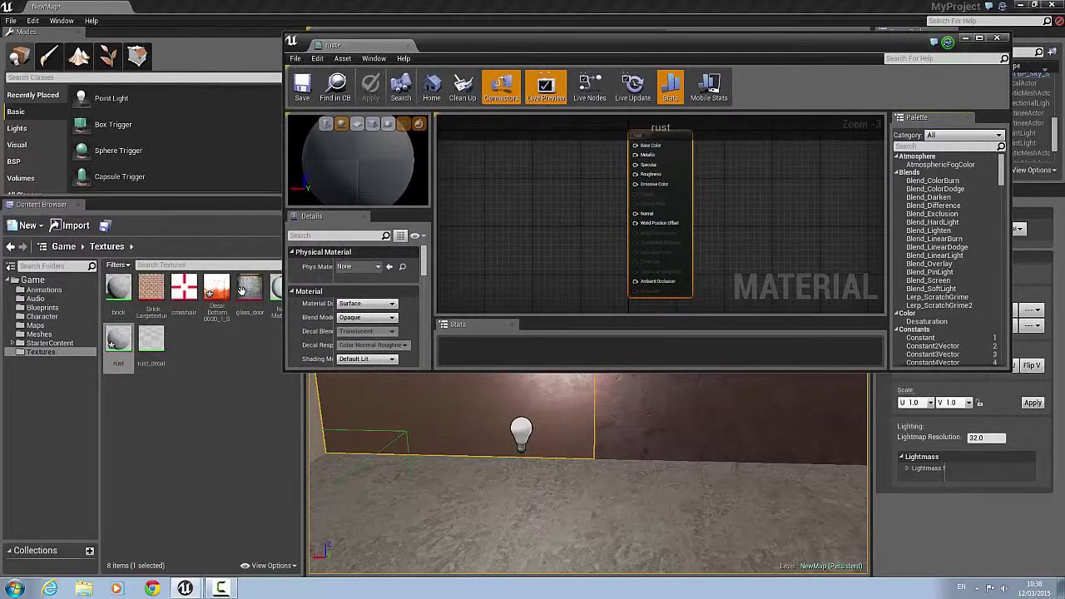
pyautogui.click(247, 289)
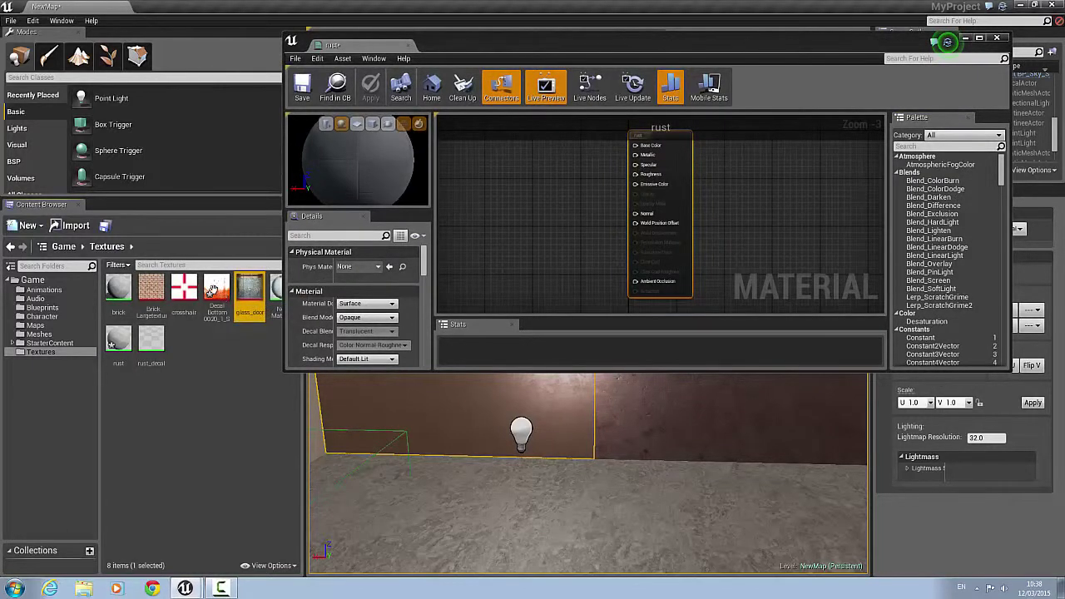
pyautogui.click(212, 291)
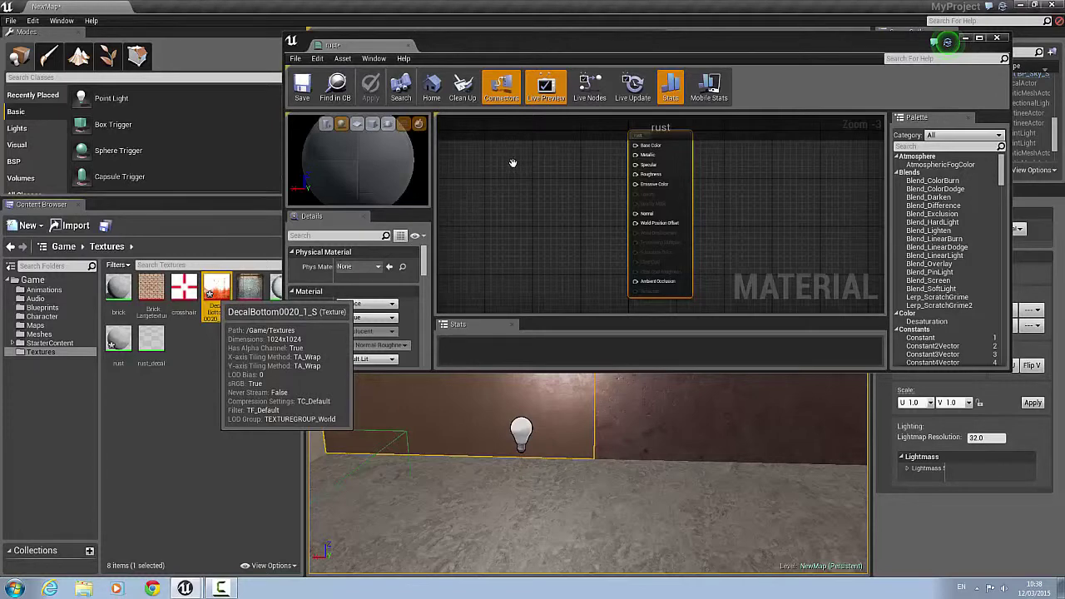
pyautogui.click(493, 200)
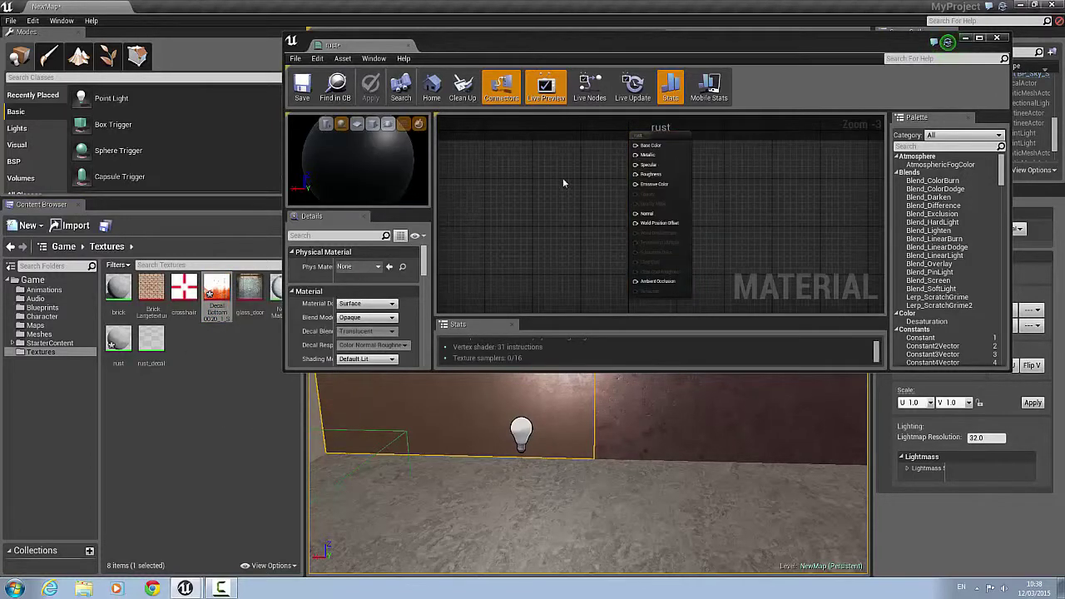
pyautogui.scroll(-1, 564, 179)
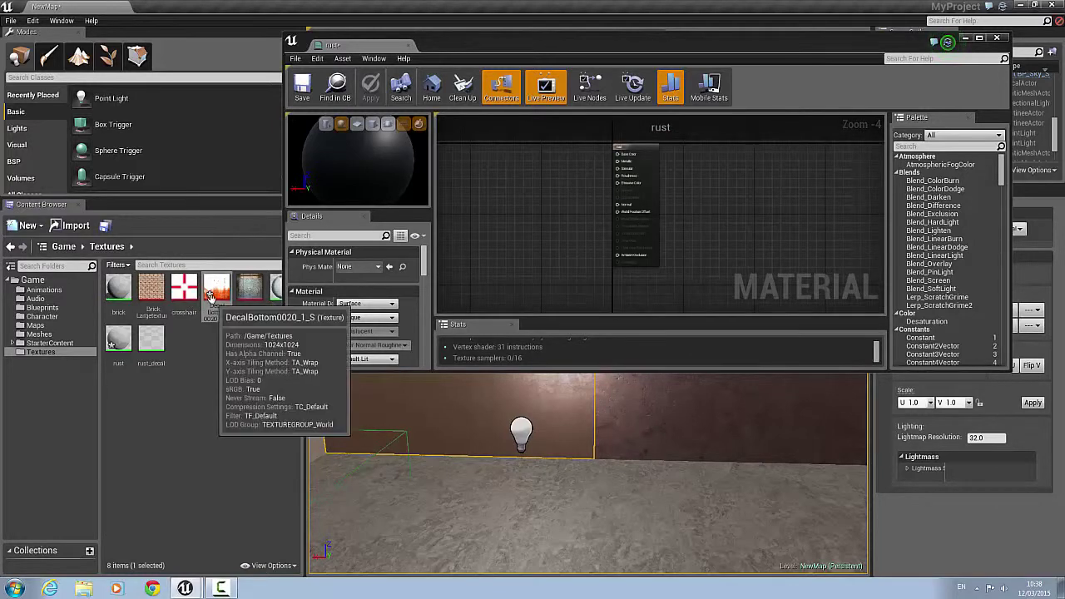
# Add a DecalBottom0020_1_S Texture Sample node and wire its RGB into Base Color
pyautogui.moveTo(216, 293); pyautogui.dragTo(555, 198)
pyautogui.moveTo(517, 167); pyautogui.dragTo(509, 162)
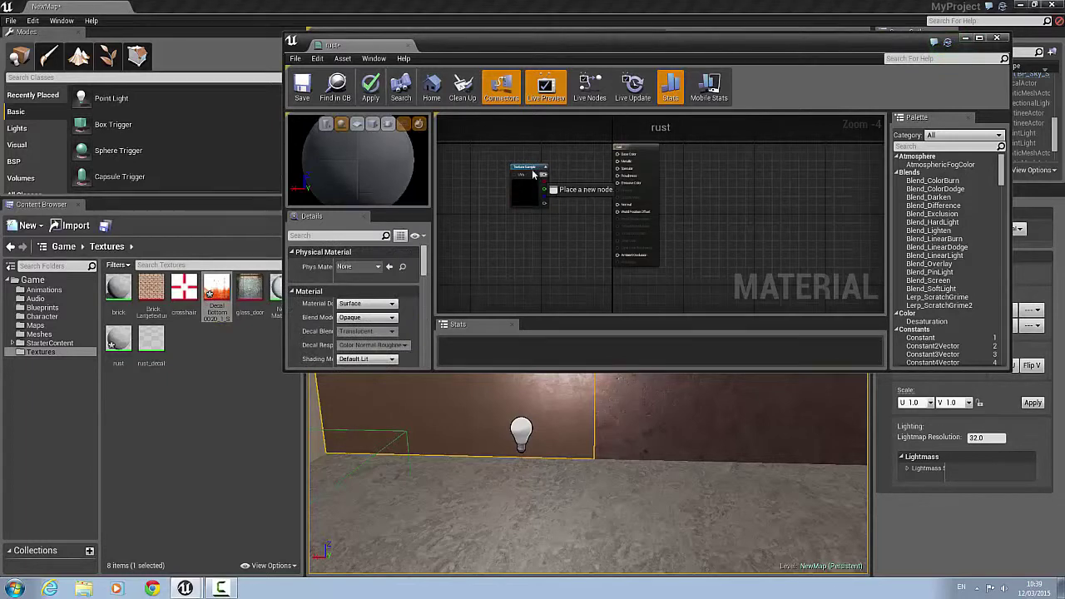
pyautogui.click(531, 169)
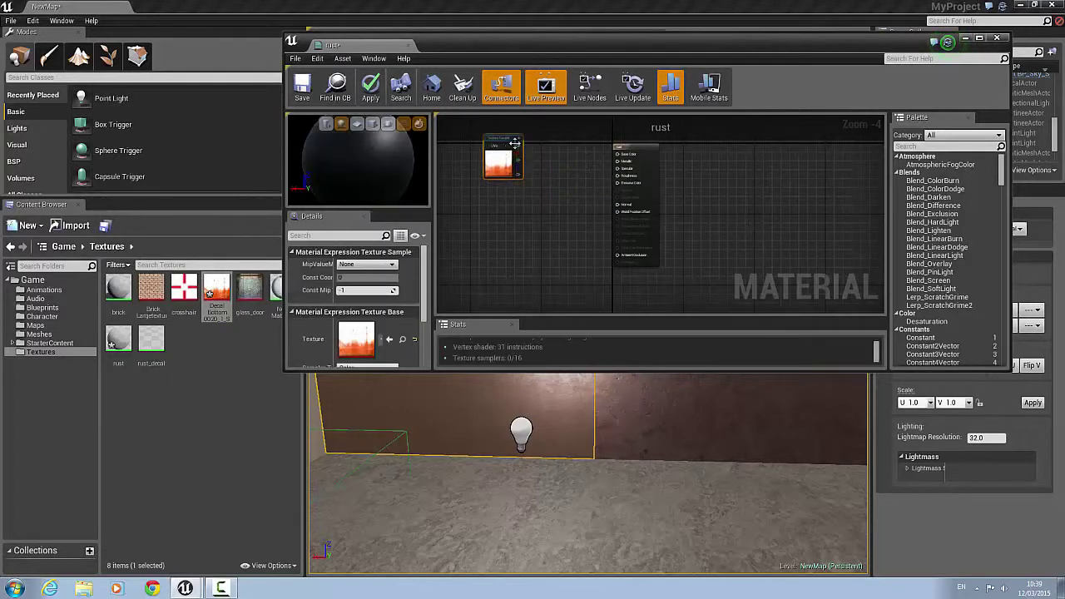
pyautogui.scroll(5, 533, 151)
pyautogui.moveTo(503, 140); pyautogui.dragTo(706, 166)
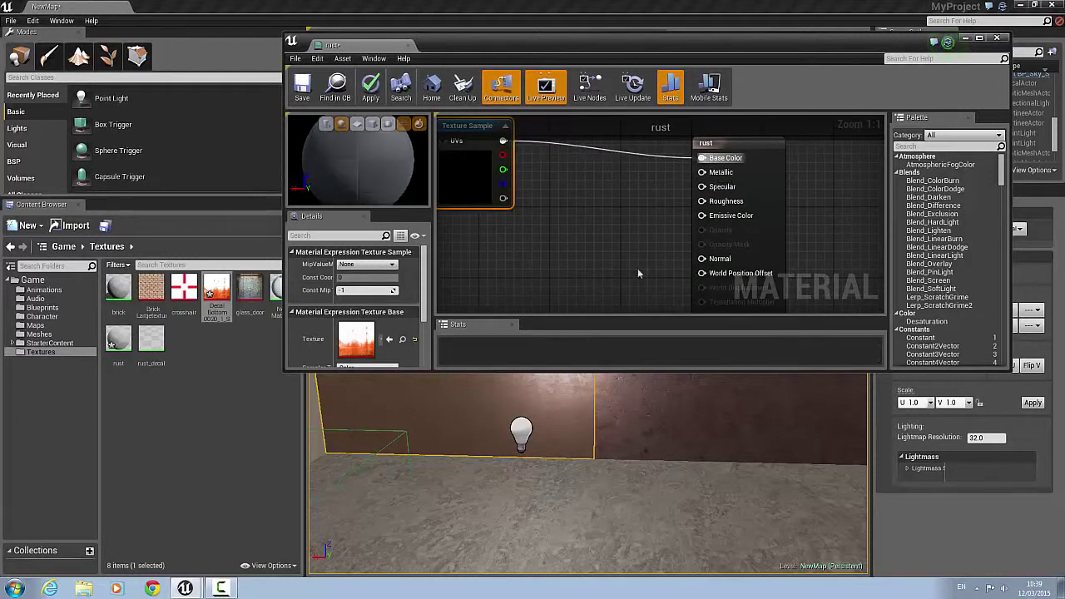
pyautogui.scroll(-1, 690, 214)
# Set the rust material's domain to Deferred Decal with a Translucent decal blend mode
pyautogui.click(727, 164)
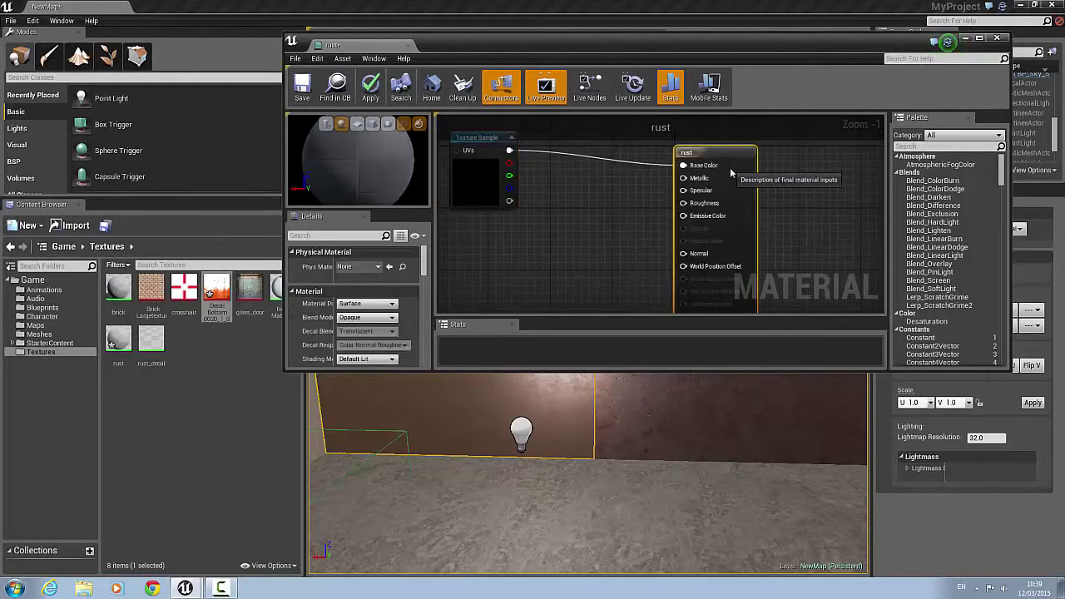
pyautogui.click(392, 304)
pyautogui.click(384, 320)
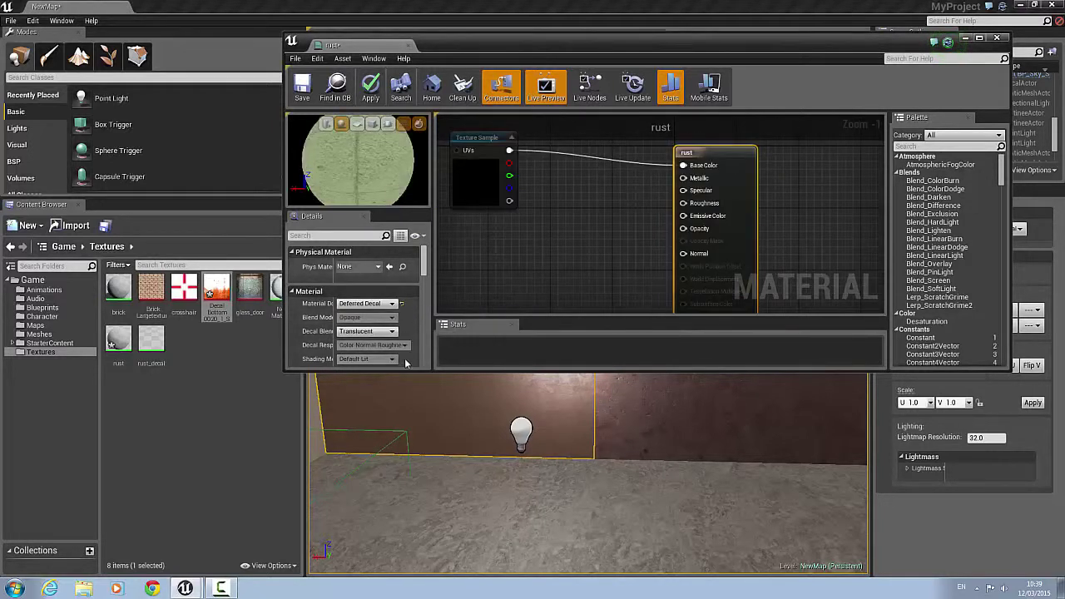
pyautogui.click(392, 332)
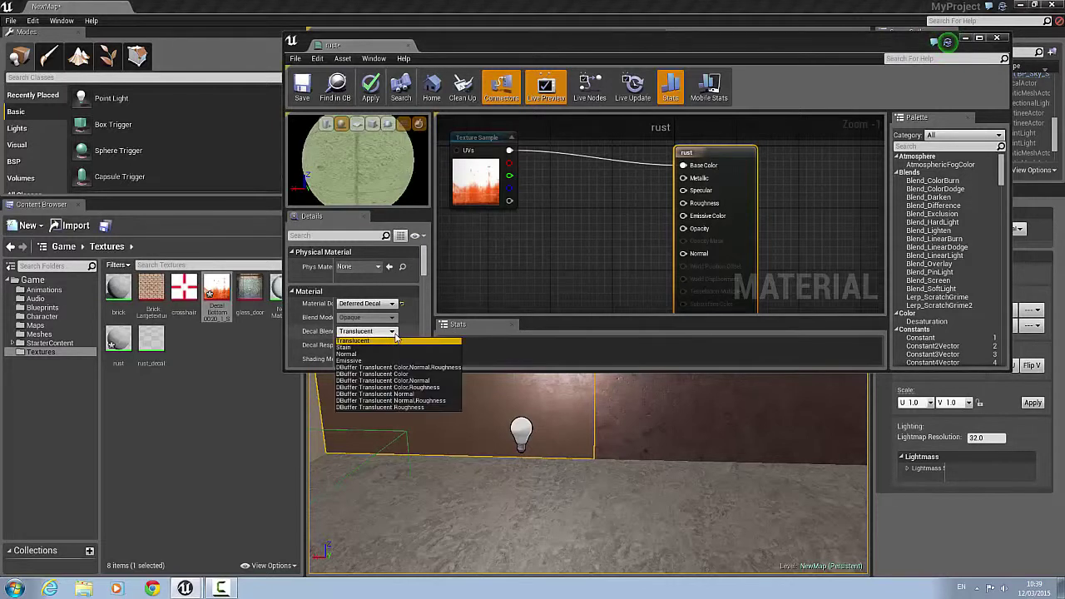
pyautogui.click(392, 340)
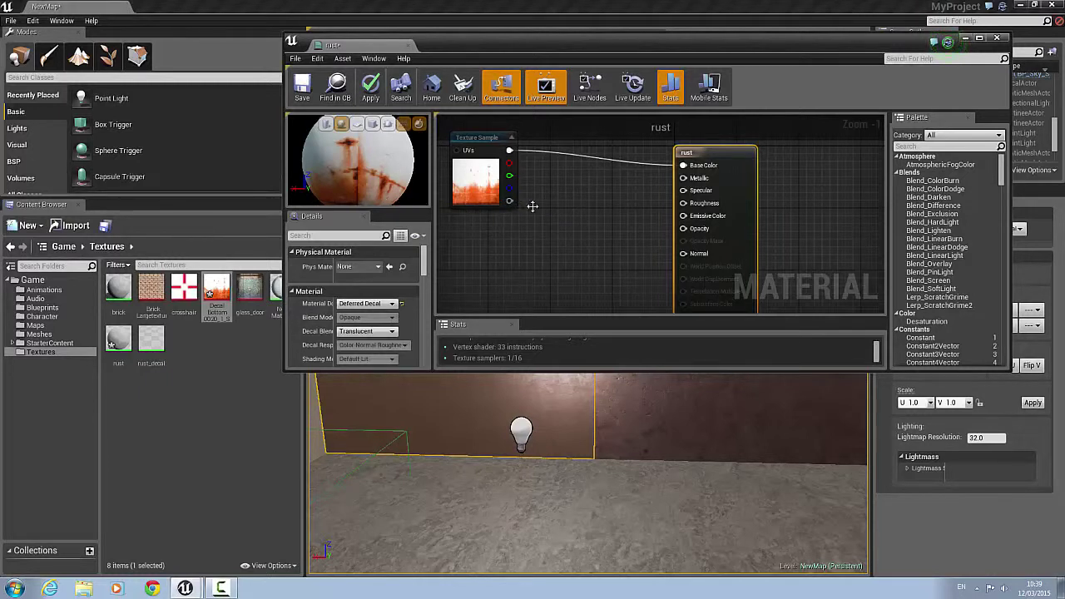
# Try wiring the texture's alpha to Opacity and recheck the decal blend mode options
pyautogui.moveTo(510, 201); pyautogui.dragTo(684, 234)
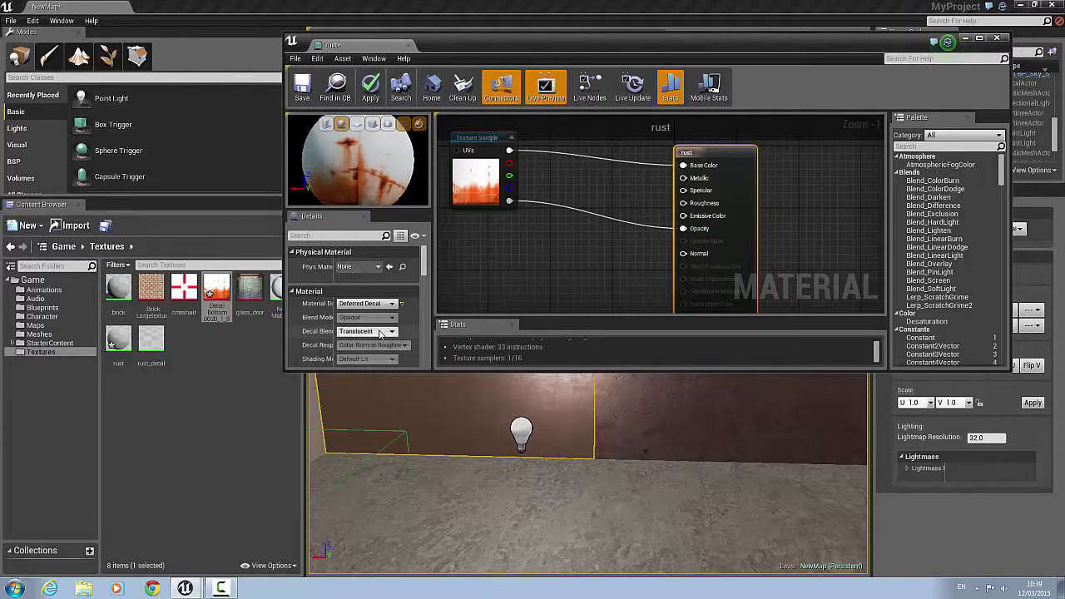
pyautogui.click(385, 332)
pyautogui.click(385, 340)
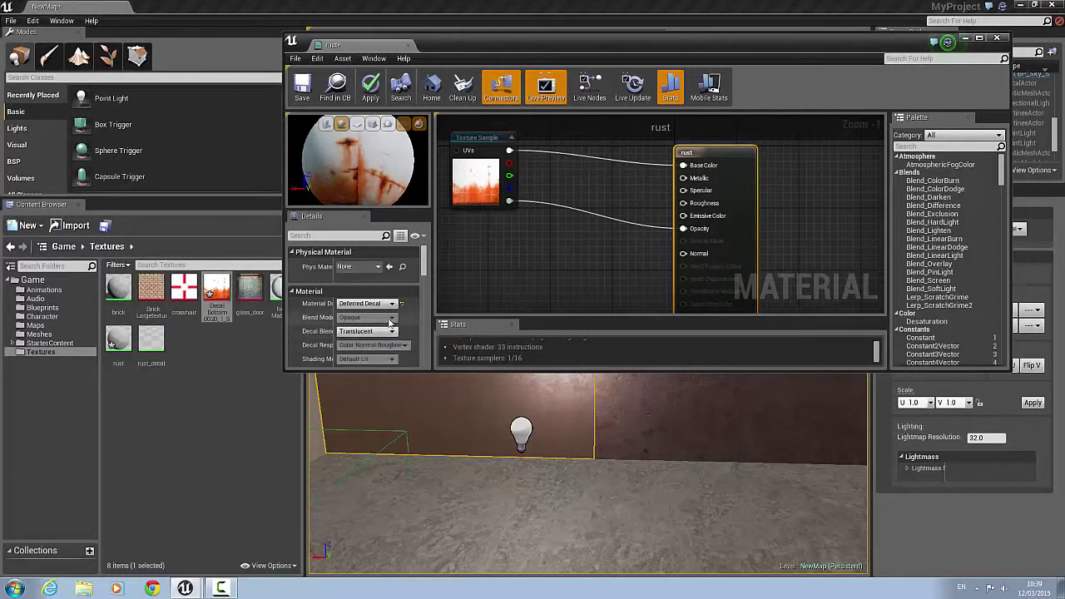
# Set Blend Mode to Translucent under Surface, then return Material Domain to Deferred Decal
pyautogui.click(392, 305)
pyautogui.click(388, 313)
pyautogui.click(392, 318)
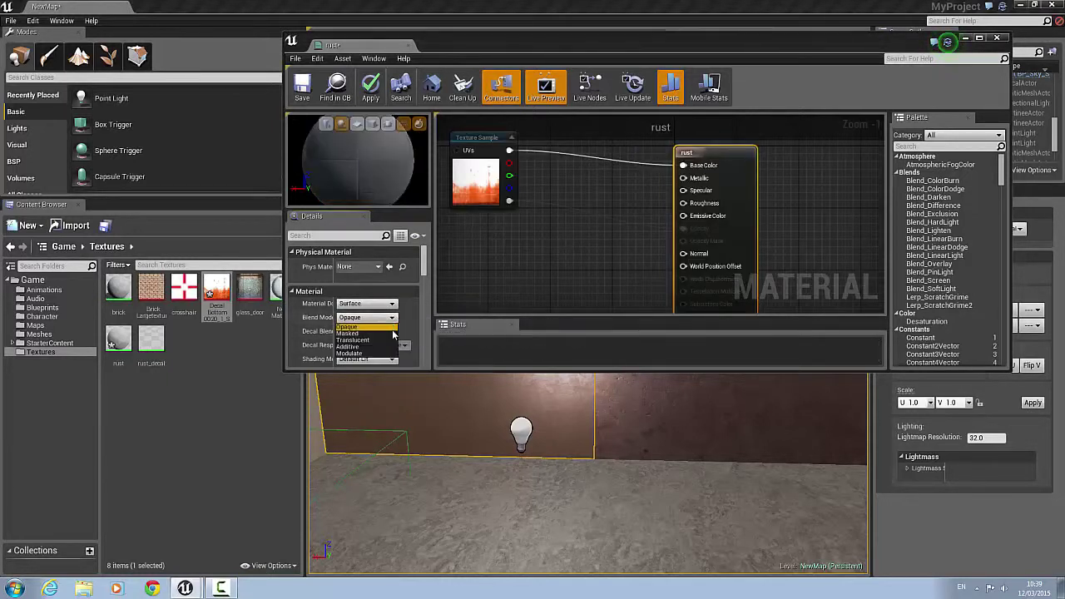
pyautogui.click(391, 340)
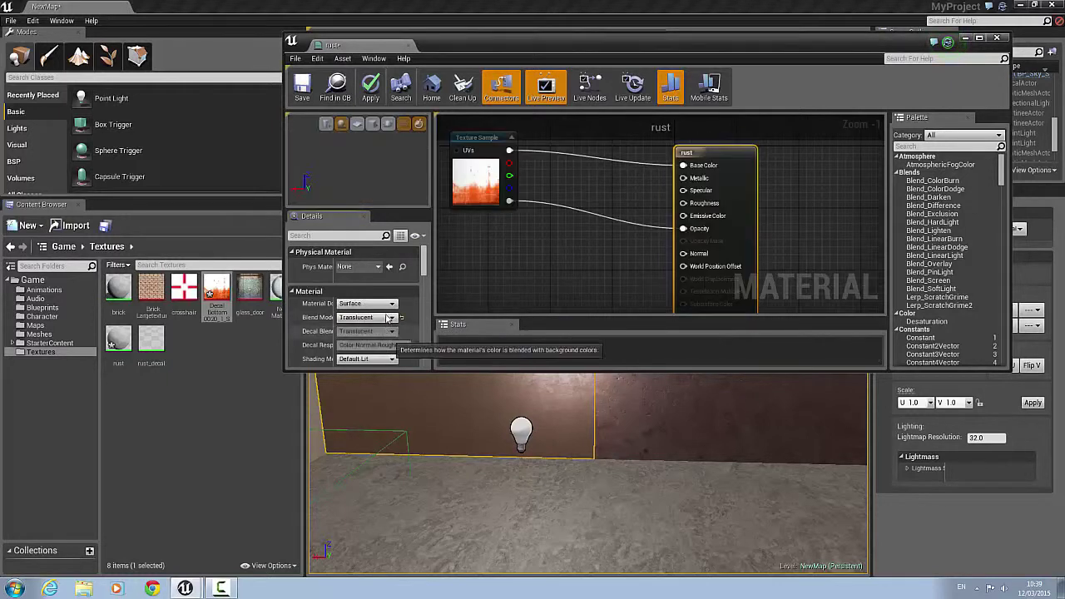
pyautogui.click(393, 305)
pyautogui.click(356, 319)
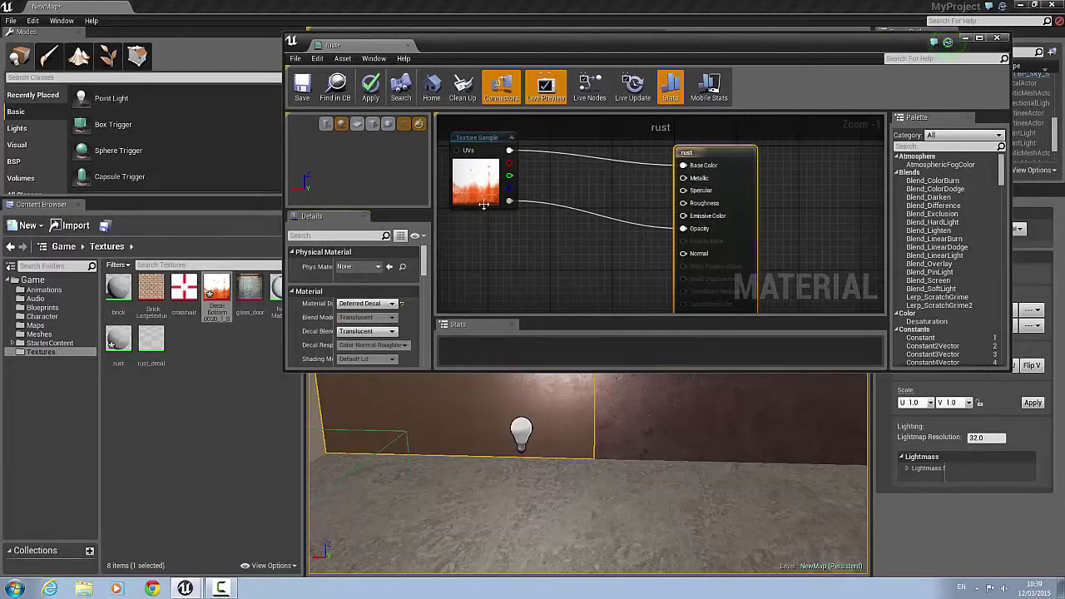
# Apply and save the compiled rust material
pyautogui.scroll(-1, 501, 229)
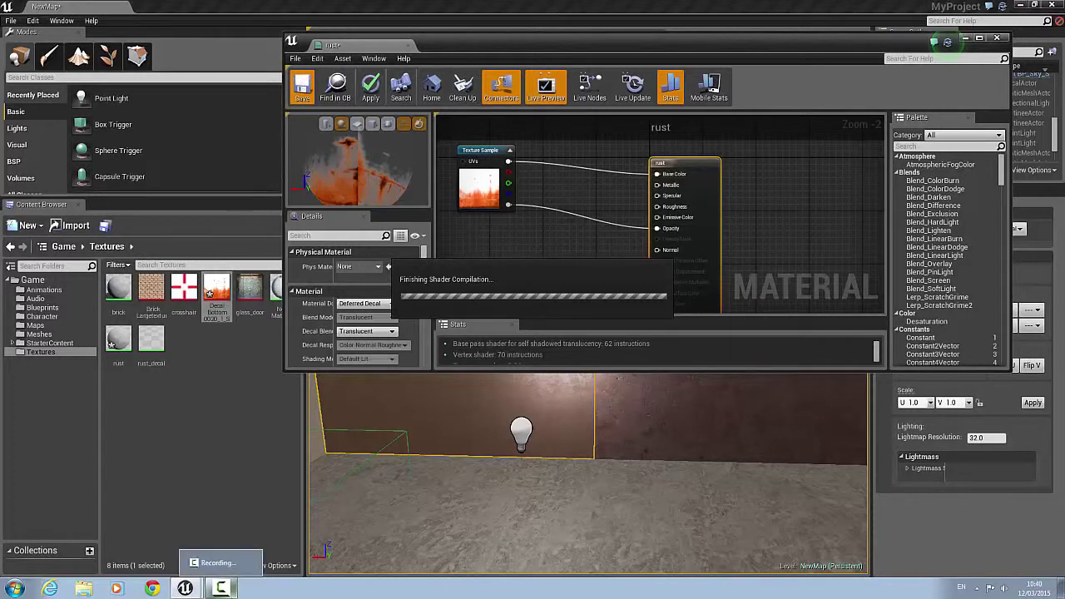
pyautogui.click(219, 588)
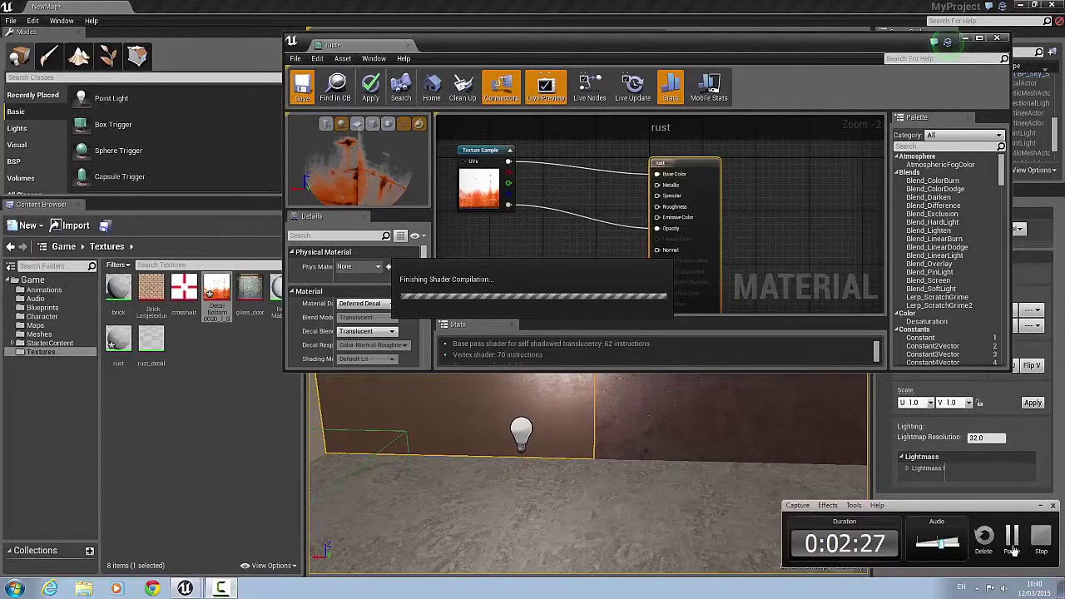
pyautogui.click(1012, 550)
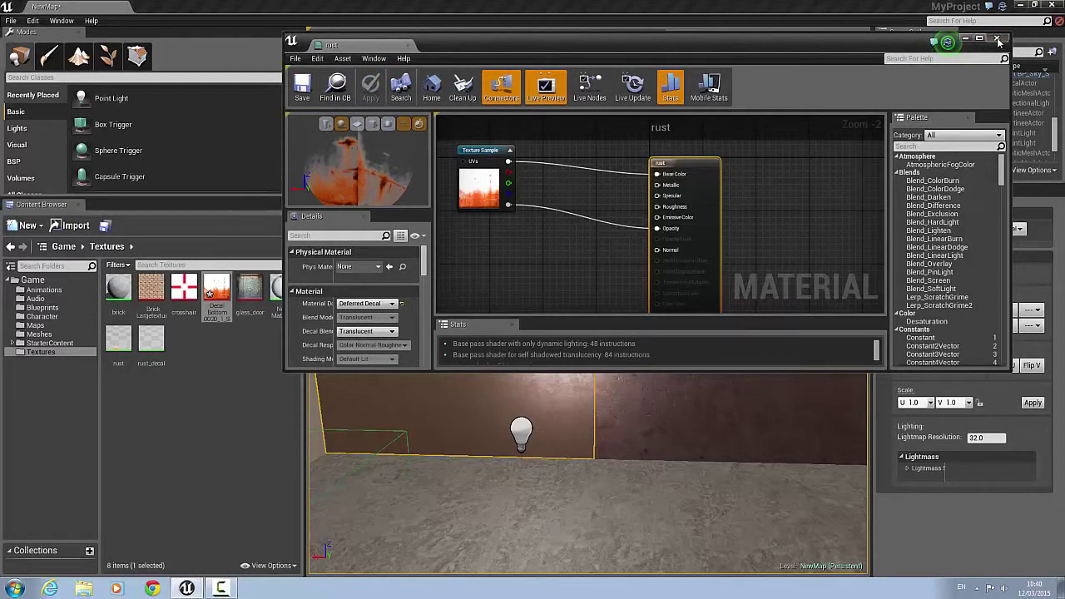
# Close the rust material editor and focus the Modes panel's class search box
pyautogui.click(996, 37)
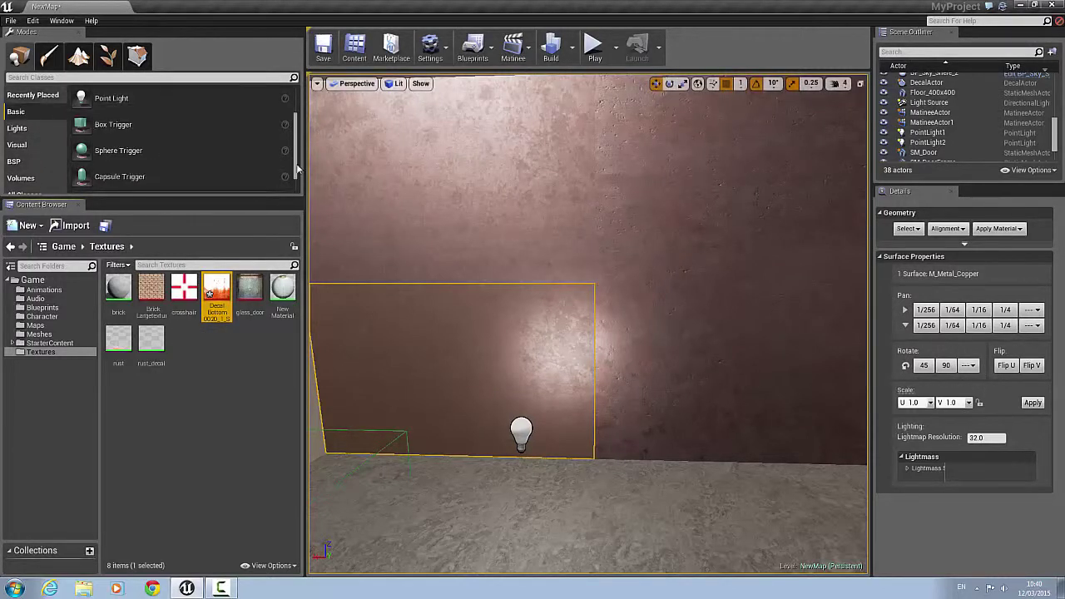
pyautogui.click(119, 77)
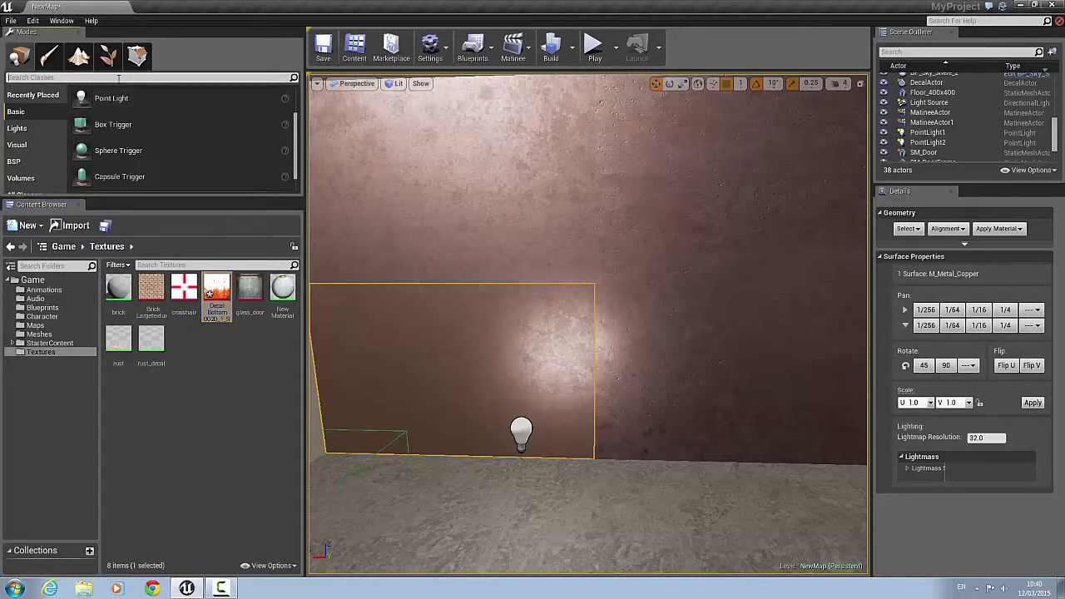
# Search 'defe', drop a Deferred Decal into the level, and assign it the rust material
pyautogui.write('defe')
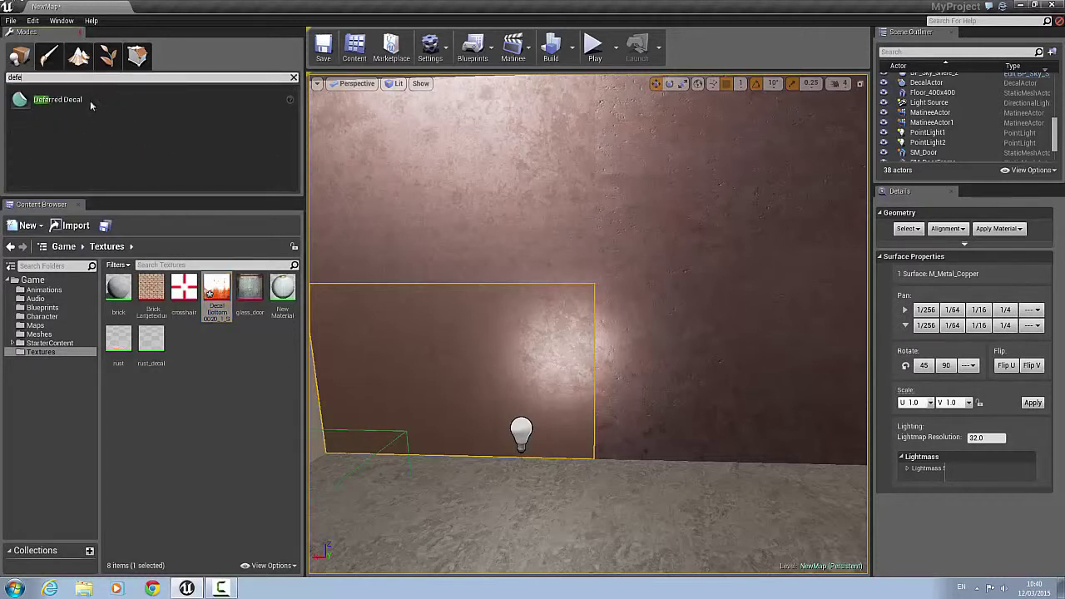
pyautogui.moveTo(93, 103); pyautogui.dragTo(546, 475)
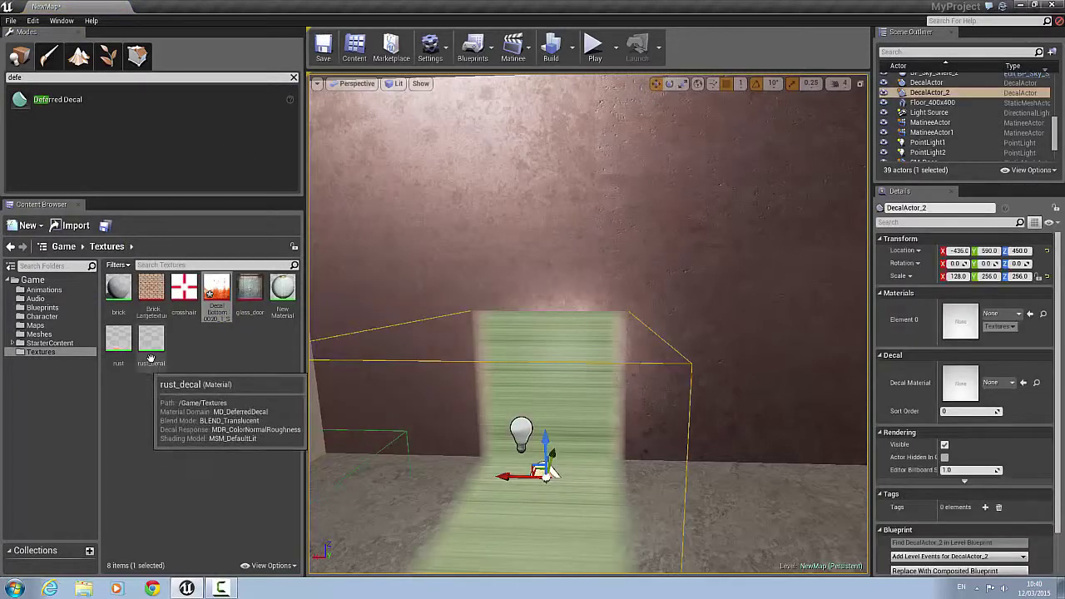
pyautogui.click(116, 343)
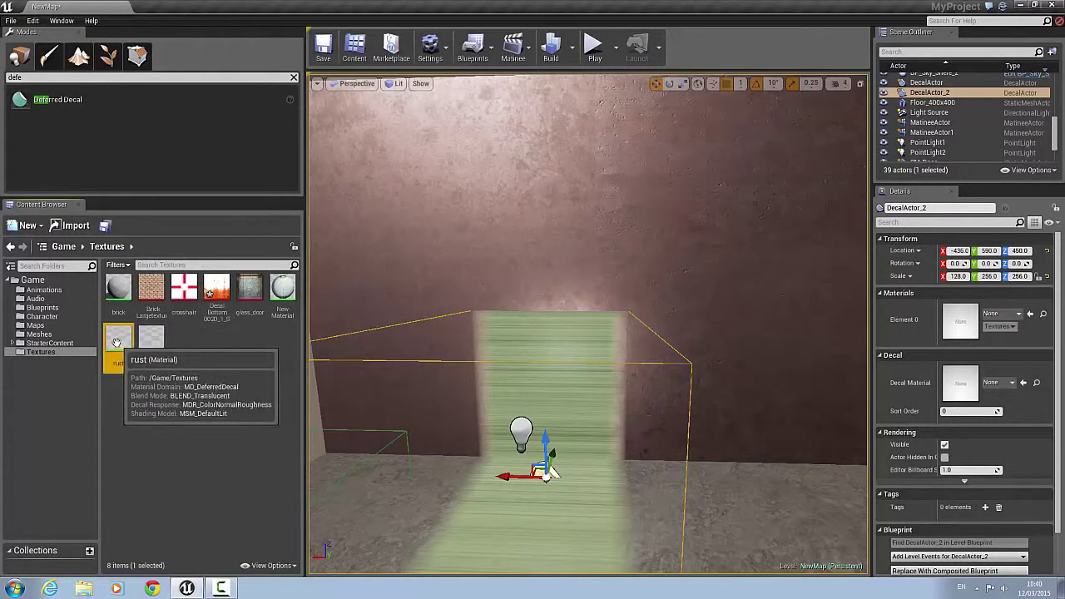
pyautogui.moveTo(116, 344); pyautogui.dragTo(957, 335)
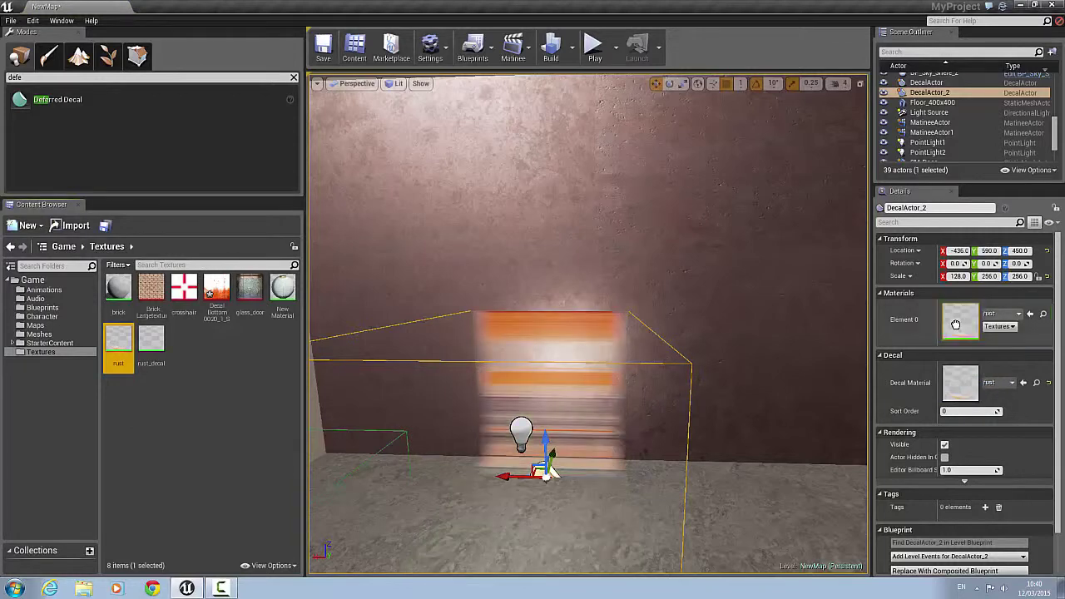
pyautogui.moveTo(633, 416); pyautogui.dragTo(645, 376, button='right')
# Rotate the rust decal about 90° on X and Z so it faces the wall
pyautogui.press('e')
pyautogui.moveTo(613, 444); pyautogui.dragTo(582, 449, button='right')
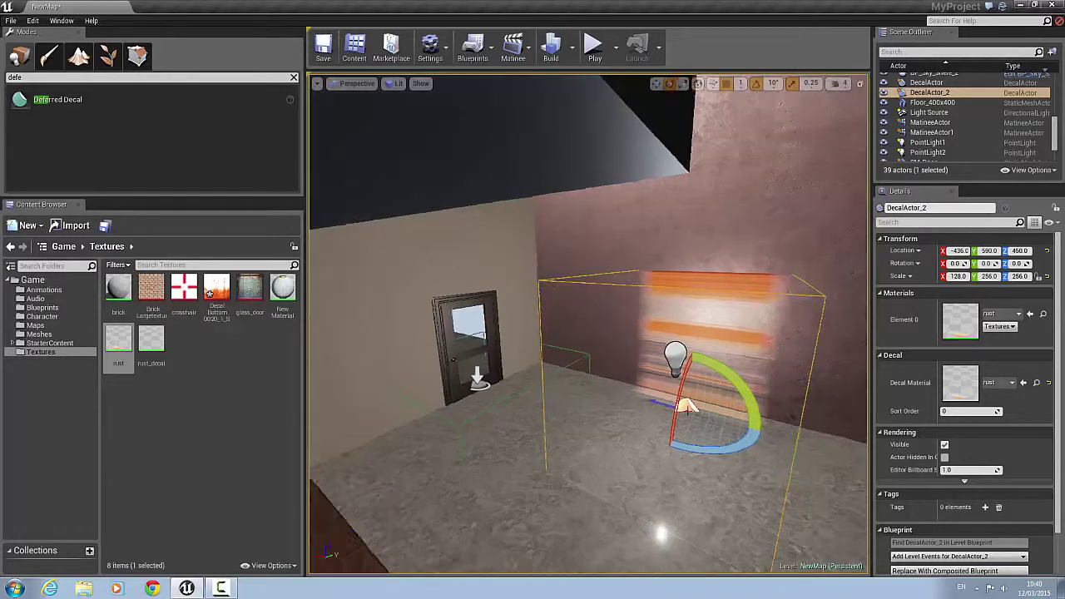
pyautogui.moveTo(632, 417); pyautogui.dragTo(652, 417, button='right')
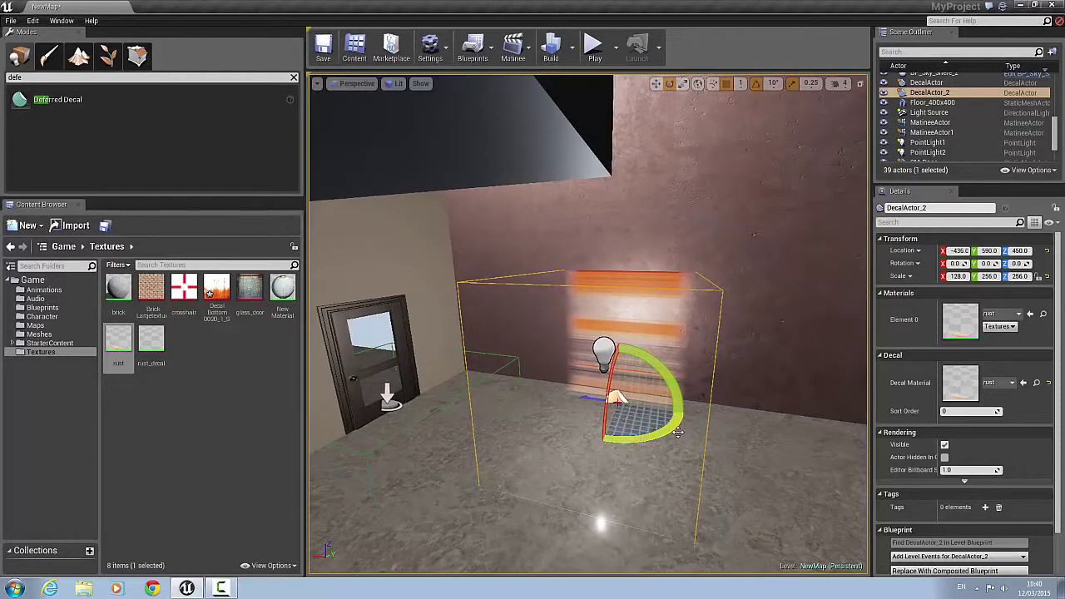
pyautogui.moveTo(673, 425); pyautogui.dragTo(582, 436)
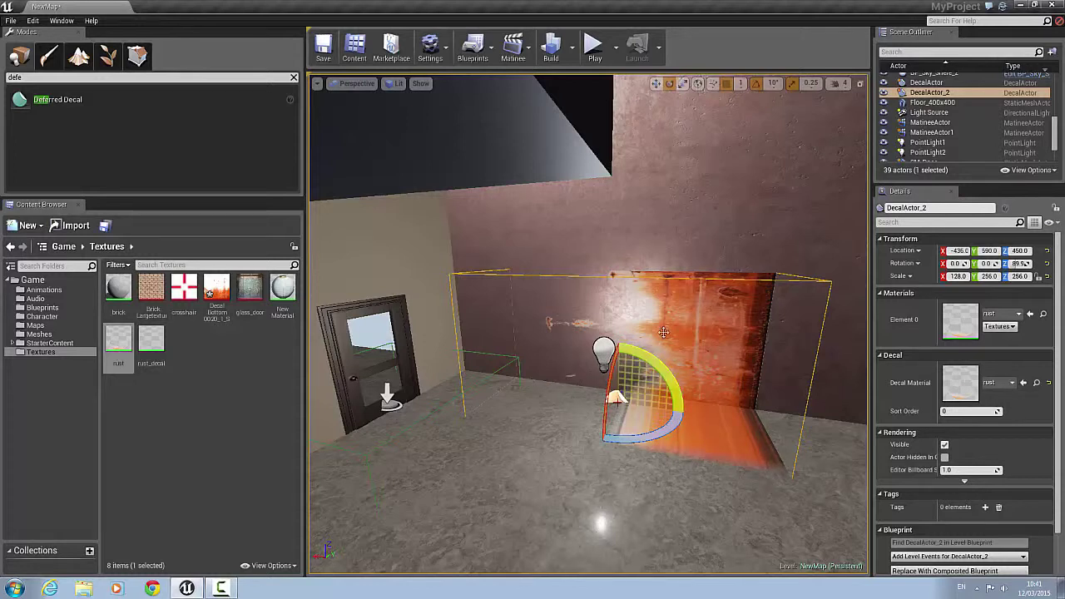
pyautogui.moveTo(638, 358); pyautogui.dragTo(687, 414)
# Raise the rust decal up the wall and squash it into a narrower band
pyautogui.press('w')
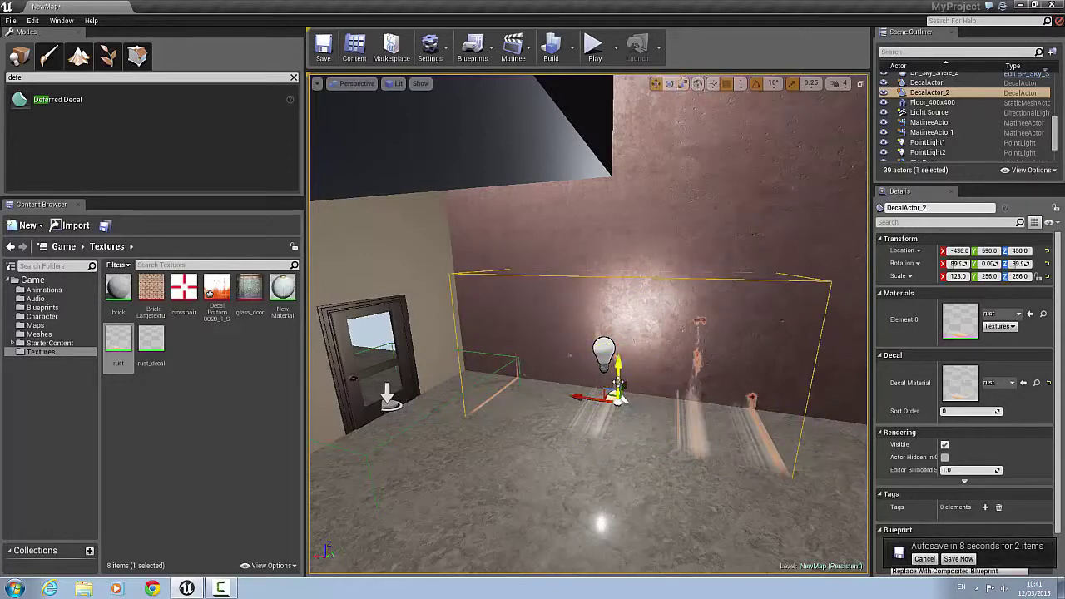
pyautogui.moveTo(619, 383); pyautogui.dragTo(648, 254)
pyautogui.press('e')
pyautogui.press('r')
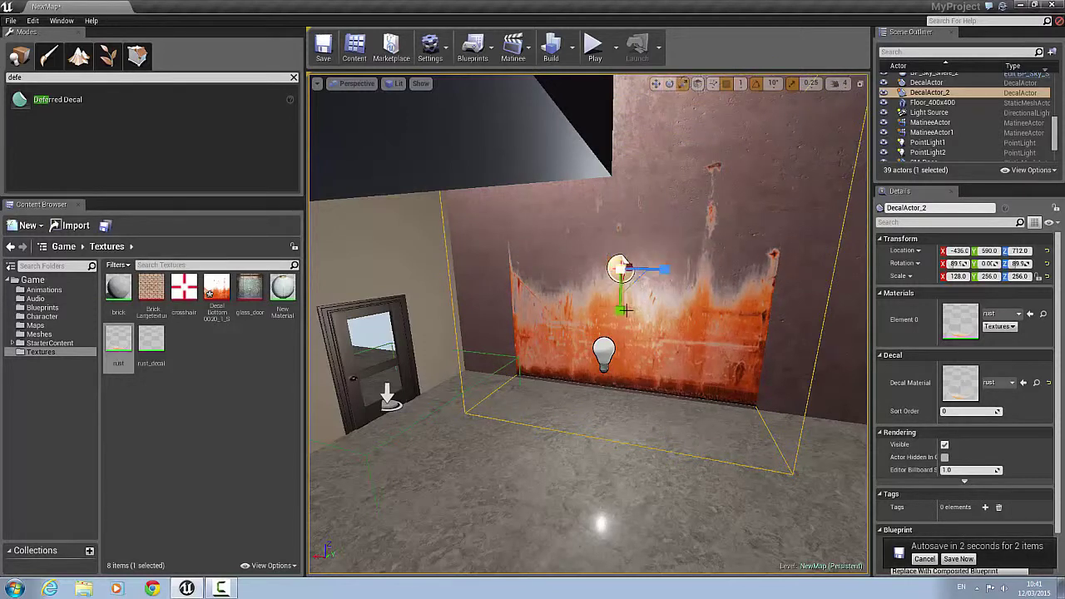
pyautogui.moveTo(620, 311); pyautogui.dragTo(620, 277)
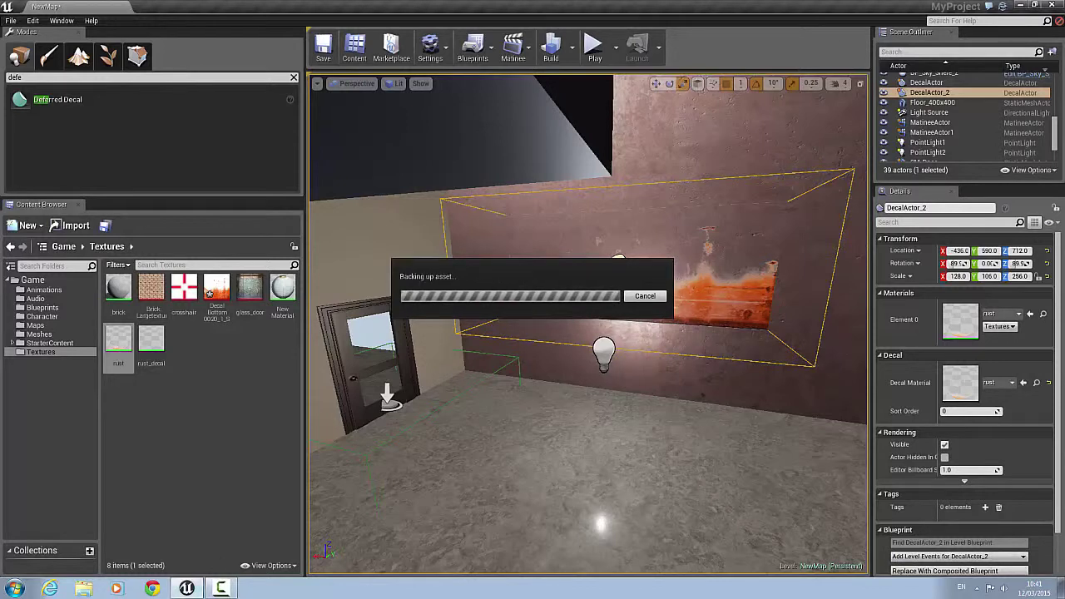
# Stretch the band across the wall, thin it, and lower it to Location Z 532
pyautogui.click(221, 588)
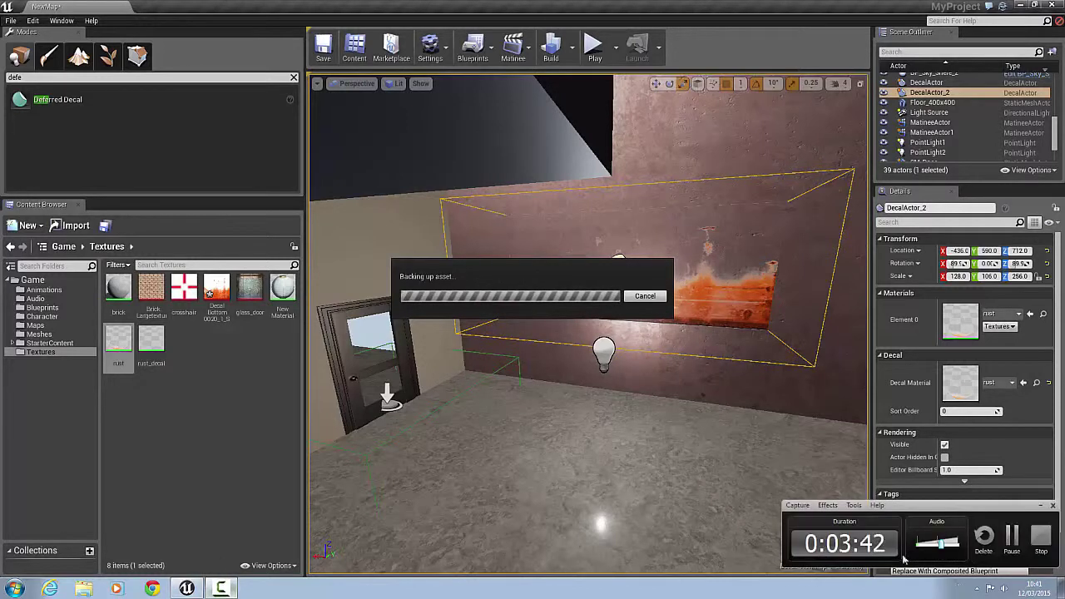
pyautogui.click(1024, 541)
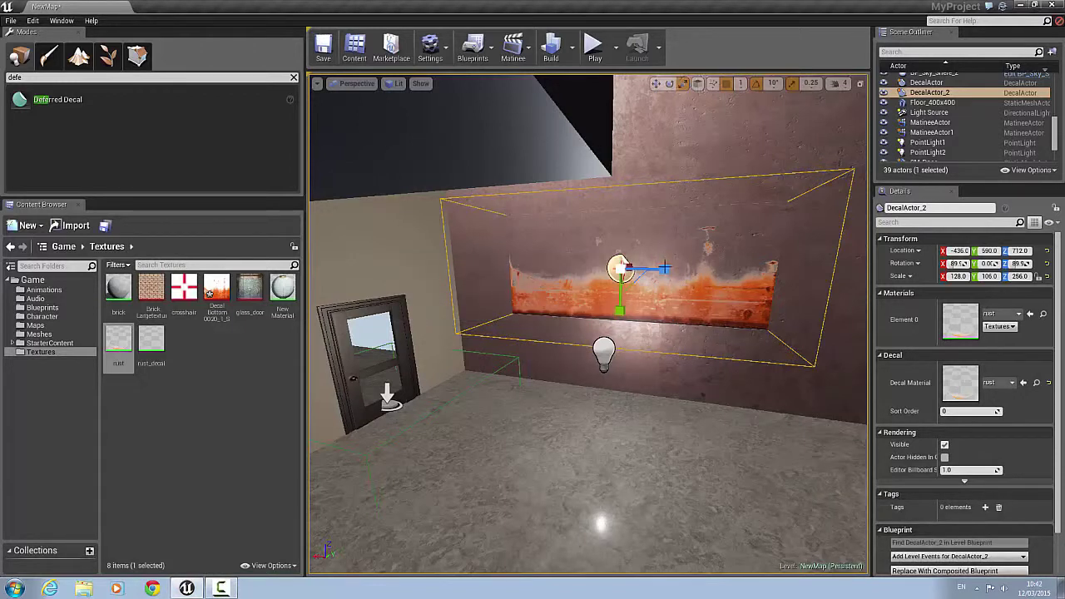
pyautogui.moveTo(662, 268); pyautogui.dragTo(735, 269)
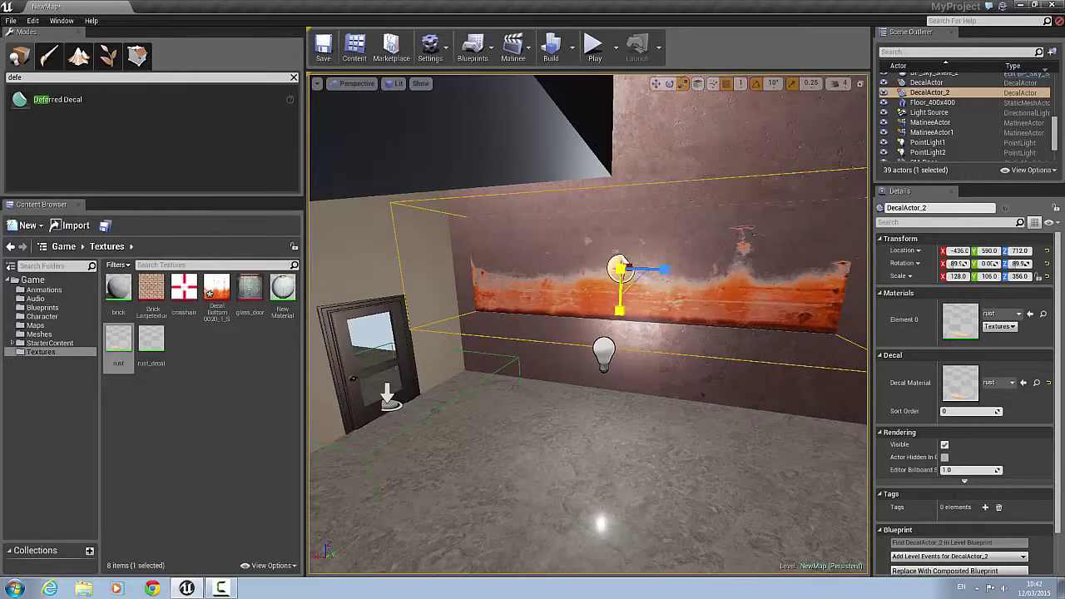
pyautogui.moveTo(620, 310); pyautogui.dragTo(620, 305)
pyautogui.press('w')
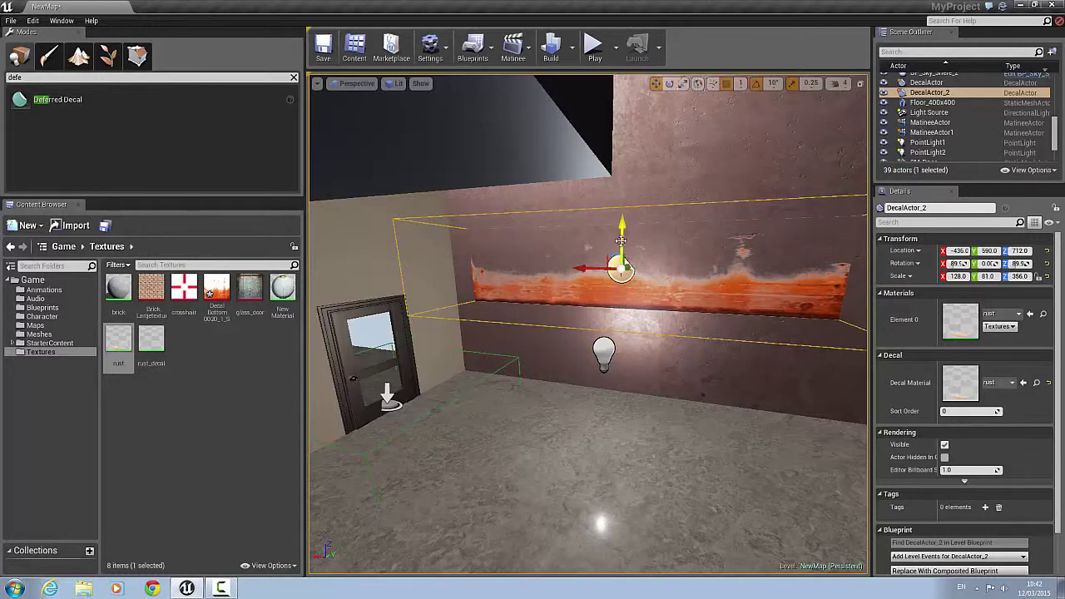
pyautogui.moveTo(620, 242); pyautogui.dragTo(631, 349)
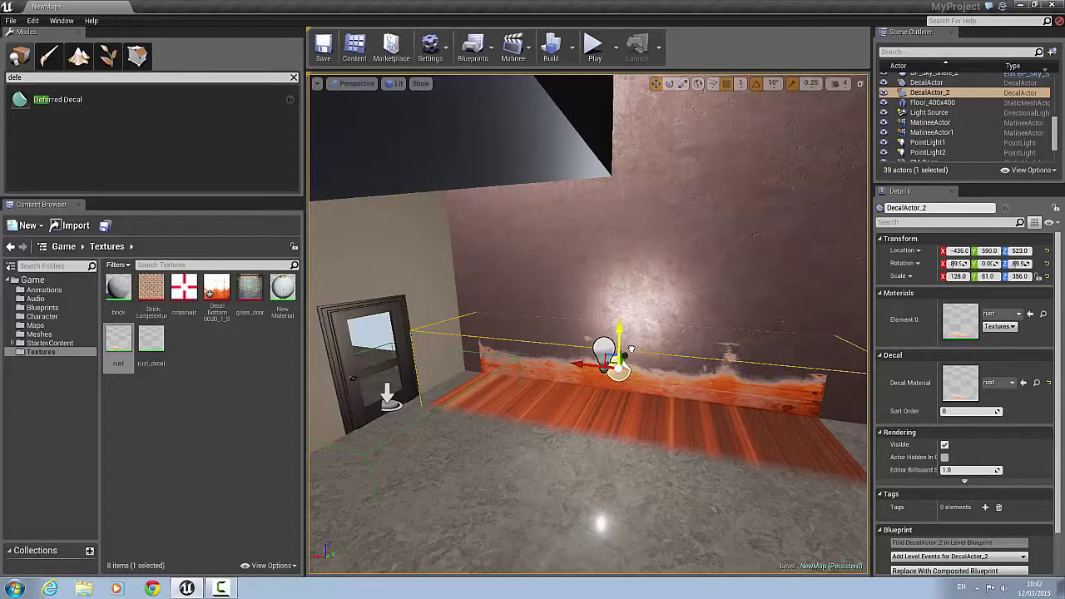
pyautogui.moveTo(631, 349); pyautogui.dragTo(632, 344)
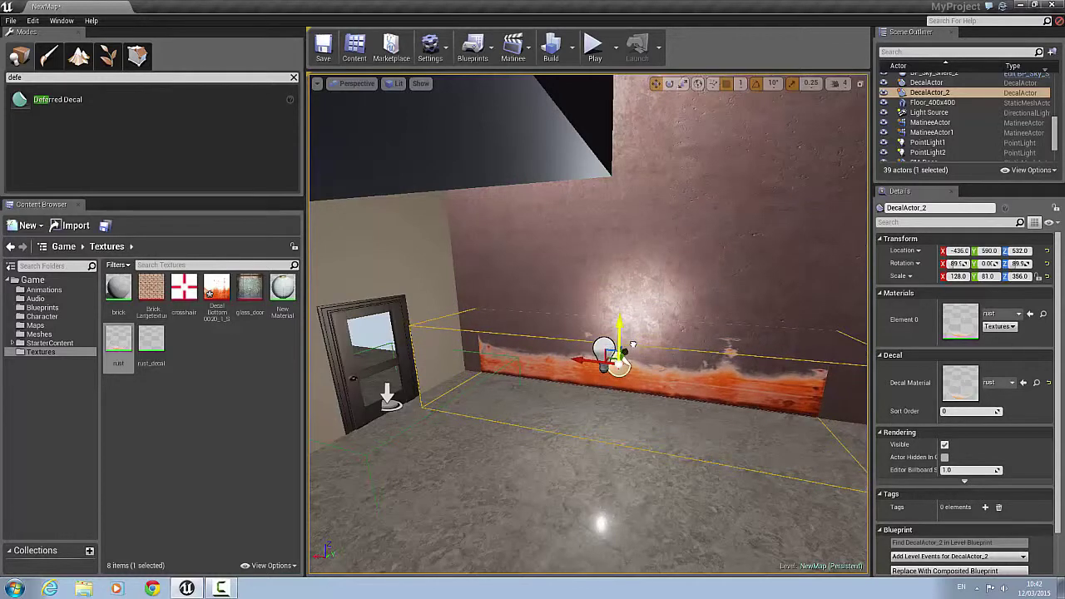
# Play the level from the viewport spot to check the rust band on the wall, then stop
pyautogui.rightClick(385, 559)
pyautogui.click(450, 555)
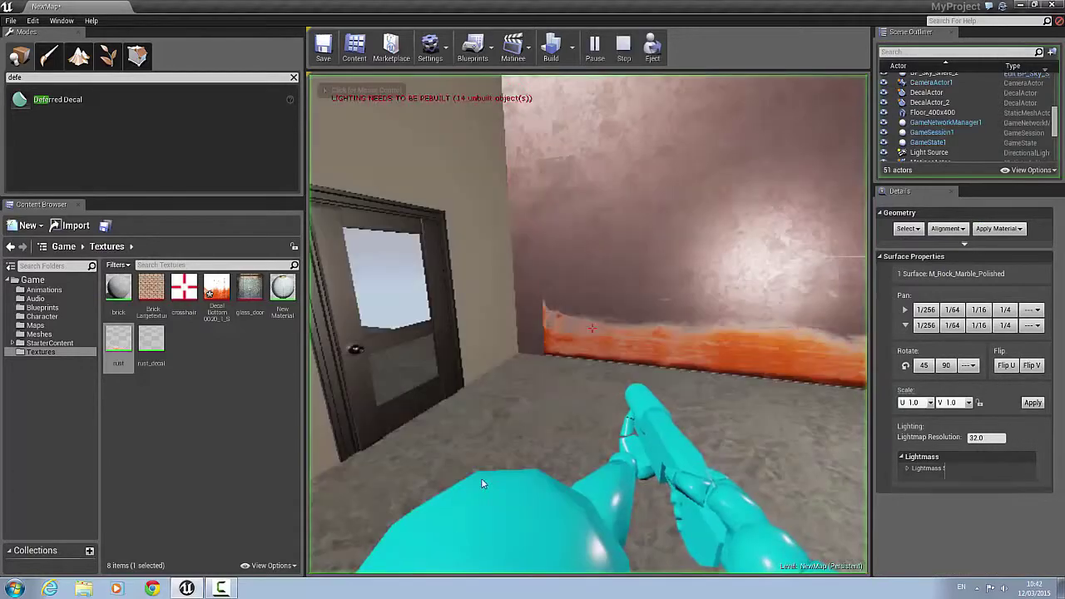
pyautogui.click(546, 297)
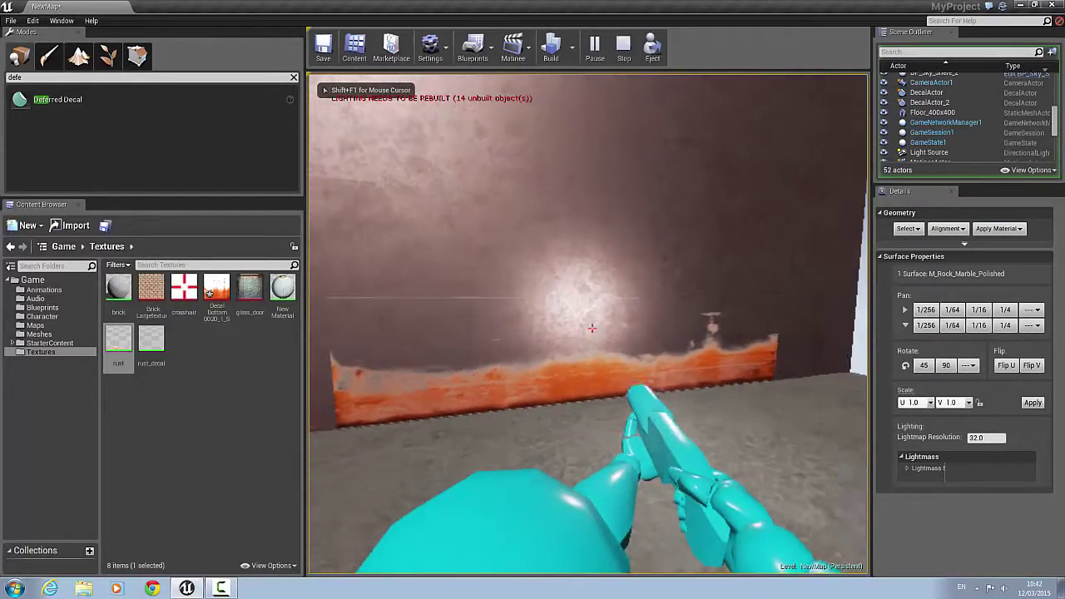
pyautogui.press('Escape')
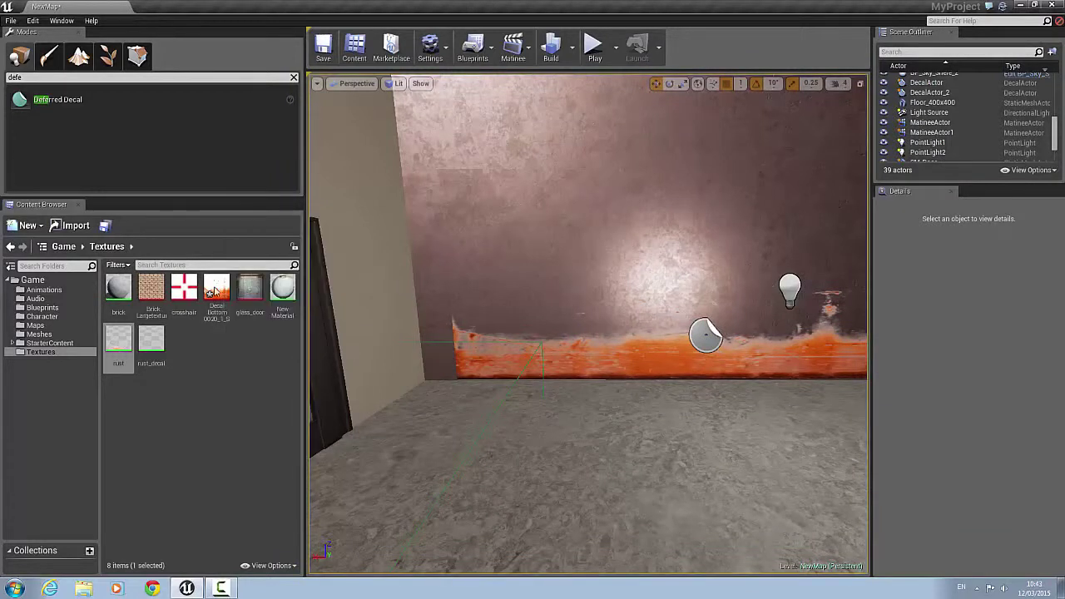
# Import the glass door TARGA from Desktop > Non-Tillable, overwriting the existing glass_door texture
pyautogui.click(73, 225)
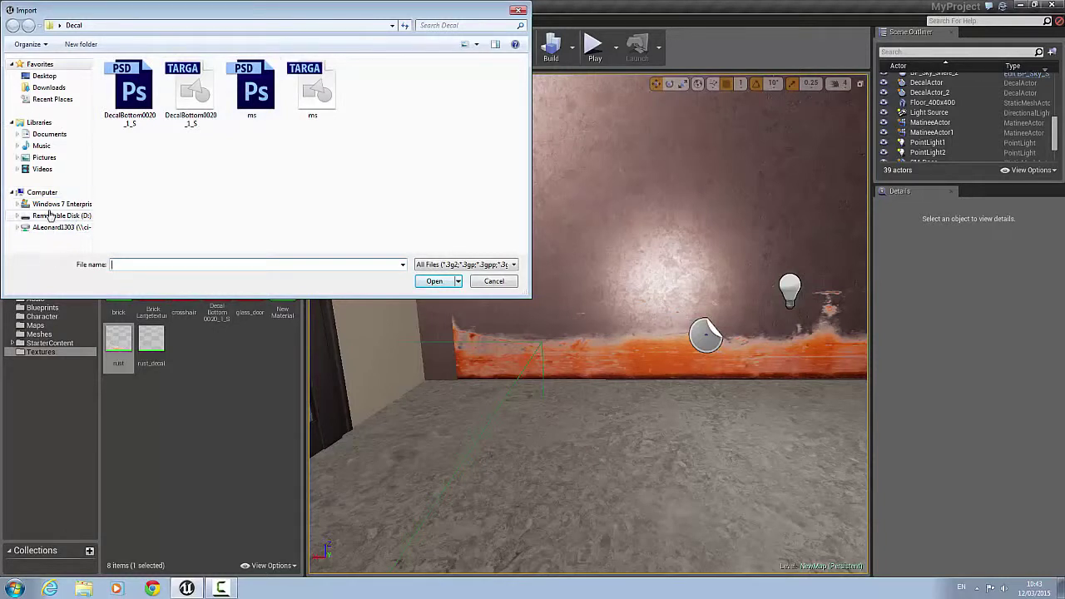
pyautogui.click(42, 76)
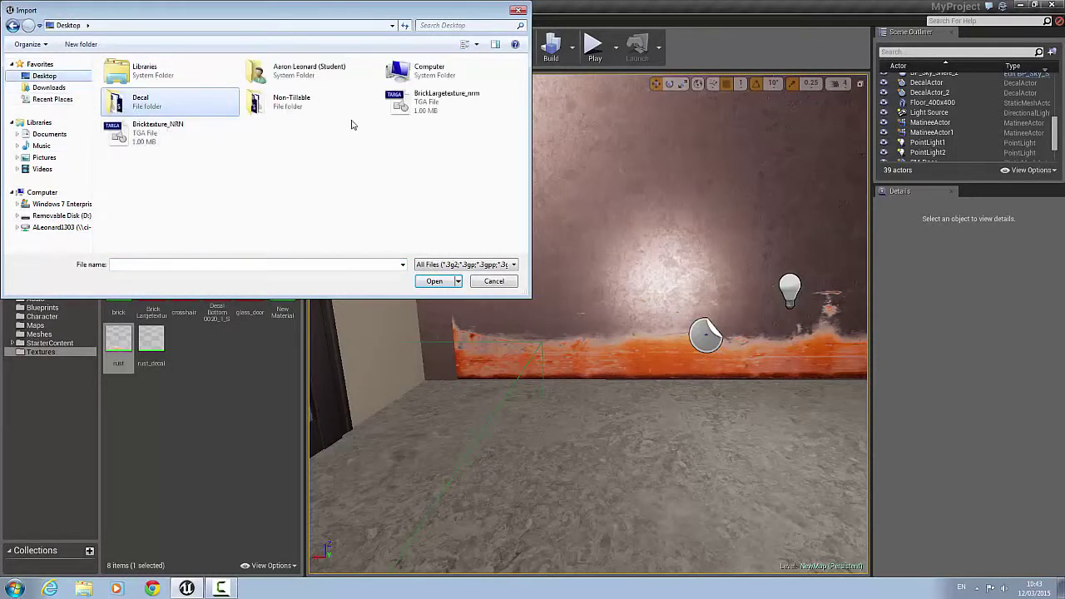
pyautogui.doubleClick(295, 117)
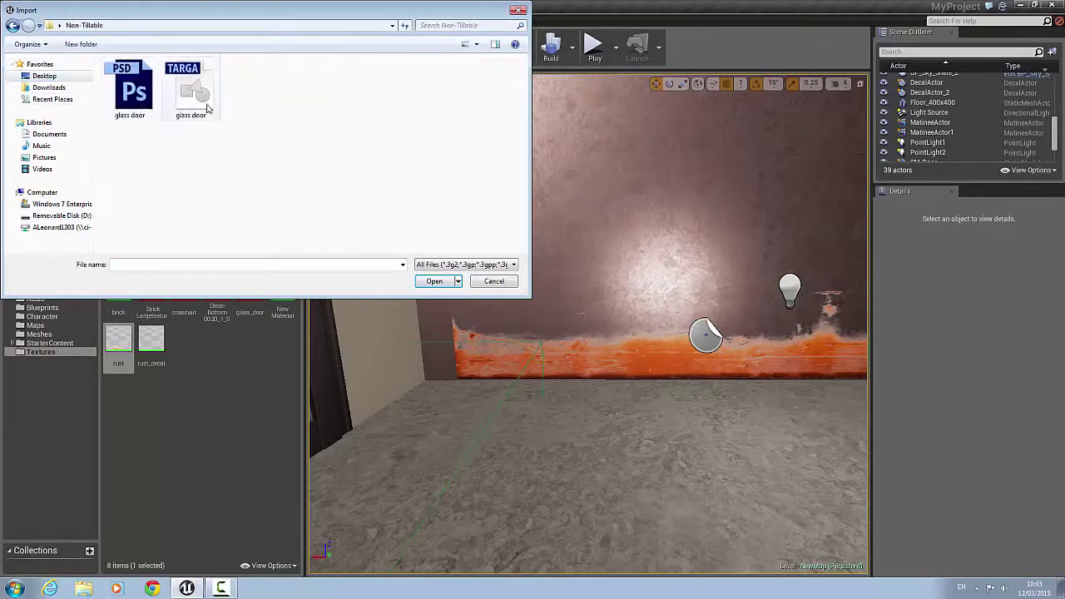
pyautogui.click(208, 107)
pyautogui.click(435, 281)
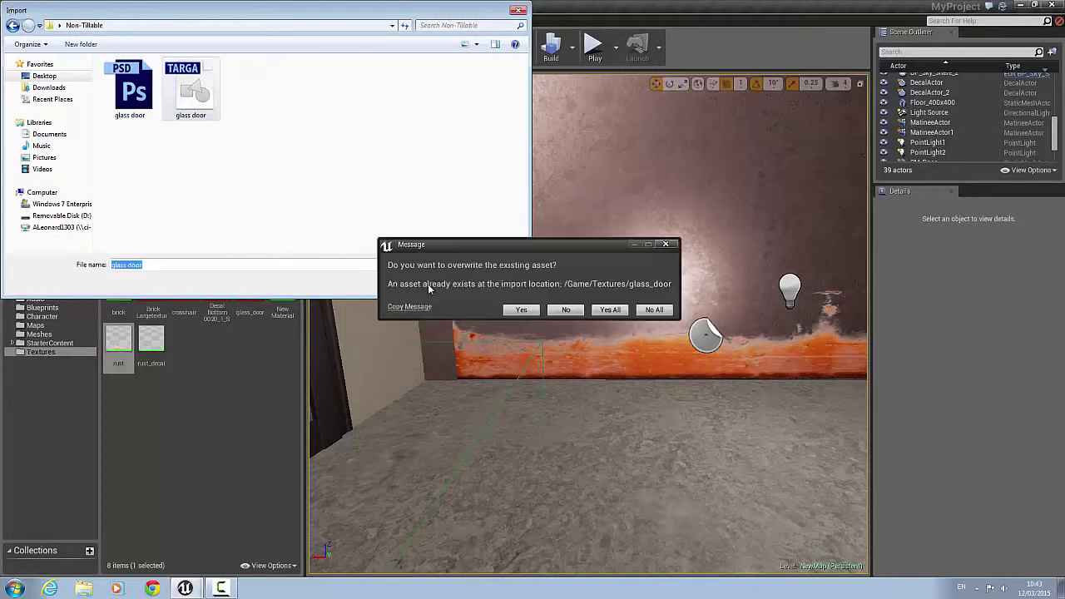
pyautogui.click(524, 310)
pyautogui.click(475, 305)
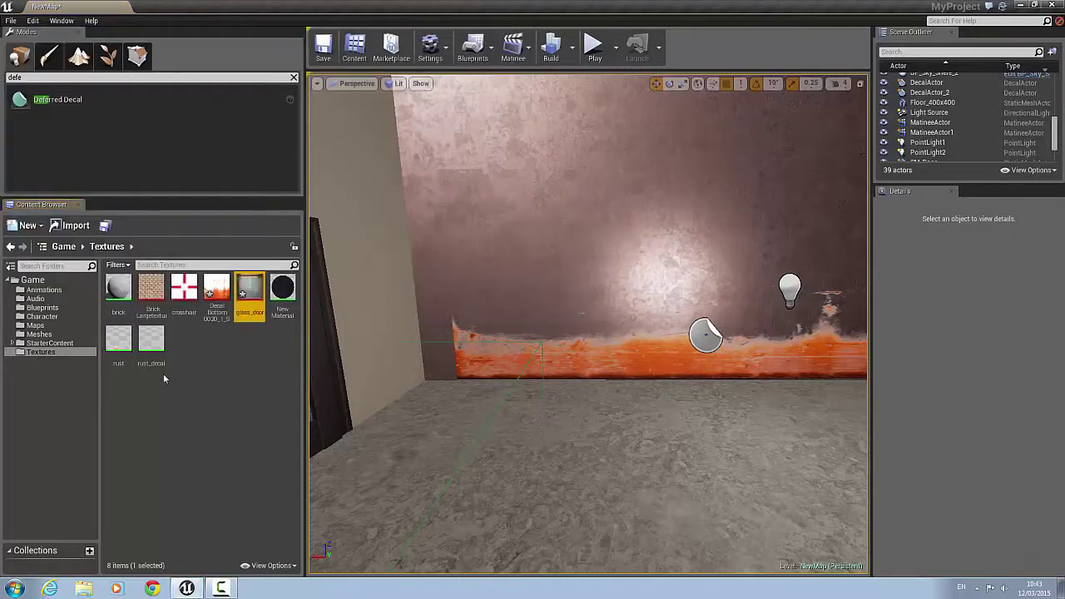
# Add a new material asset in the Textures folder, keeping the default name NewMaterial2
pyautogui.rightClick(191, 347)
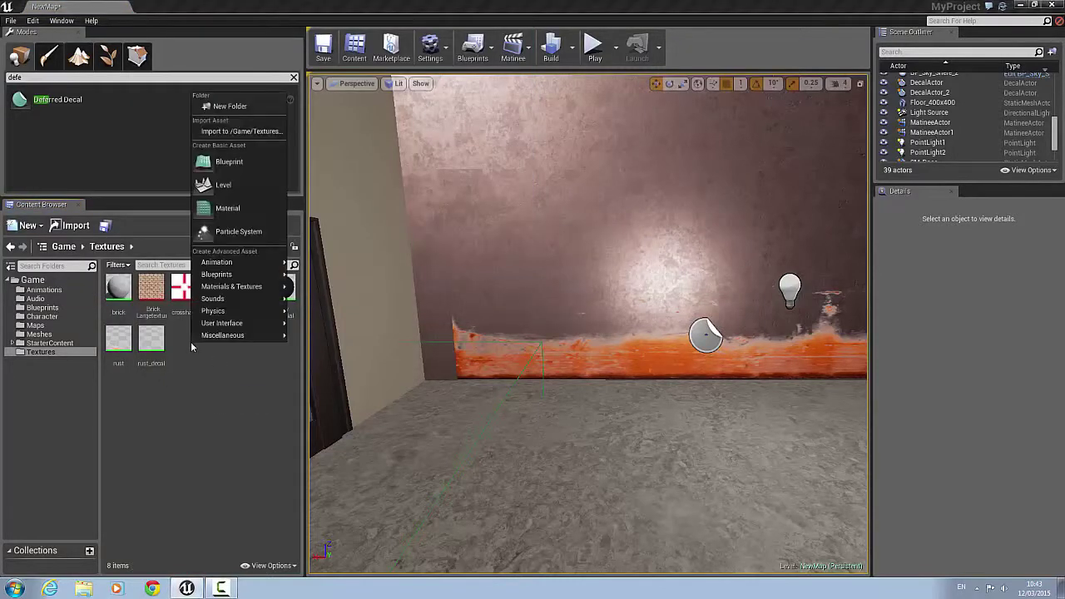
pyautogui.click(222, 207)
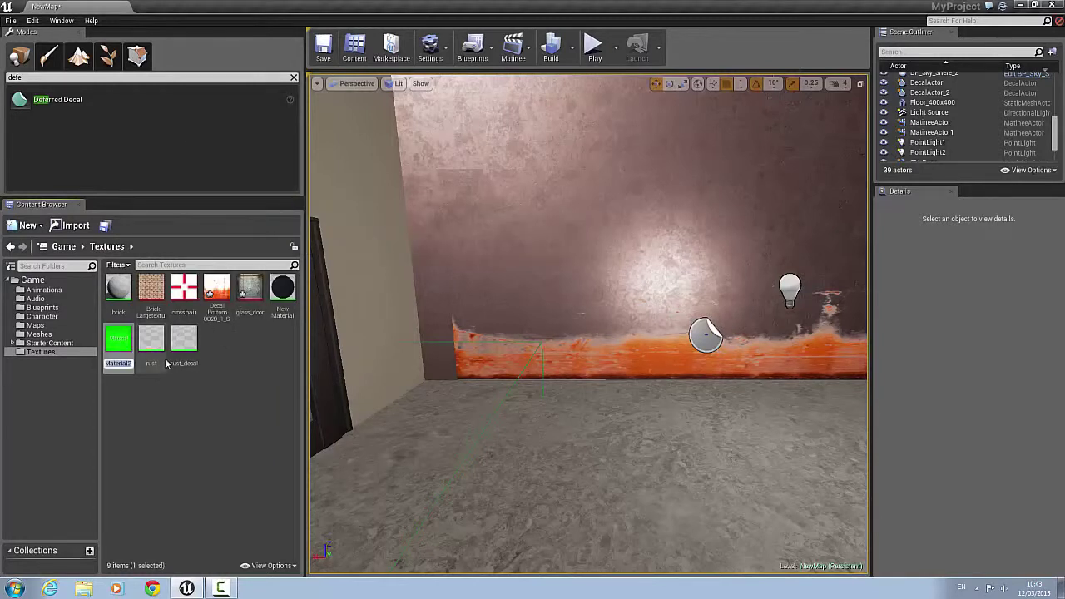
pyautogui.write('glass_door')
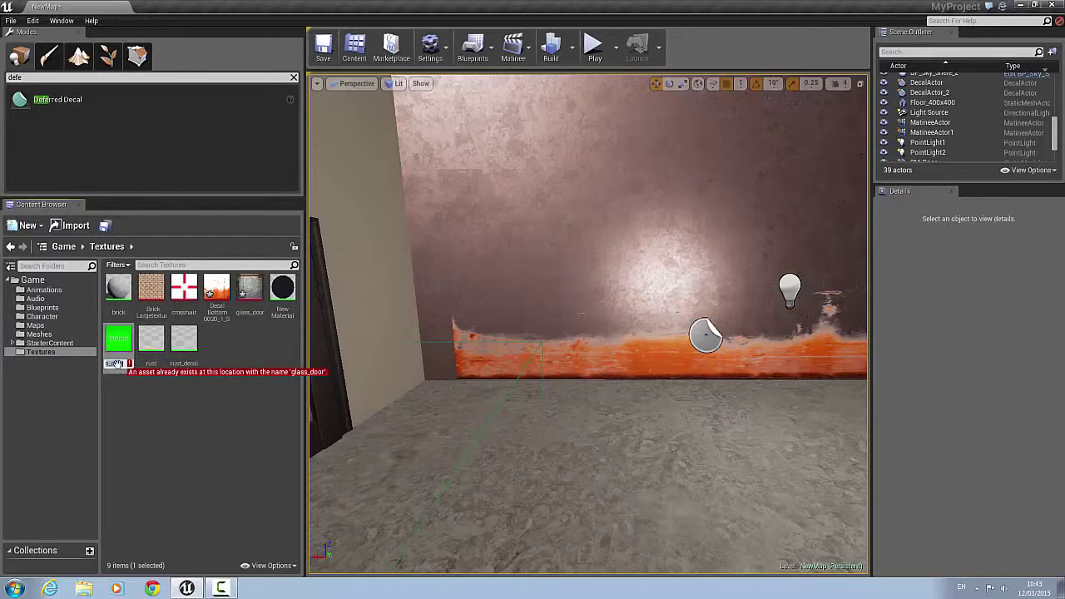
pyautogui.press('Escape')
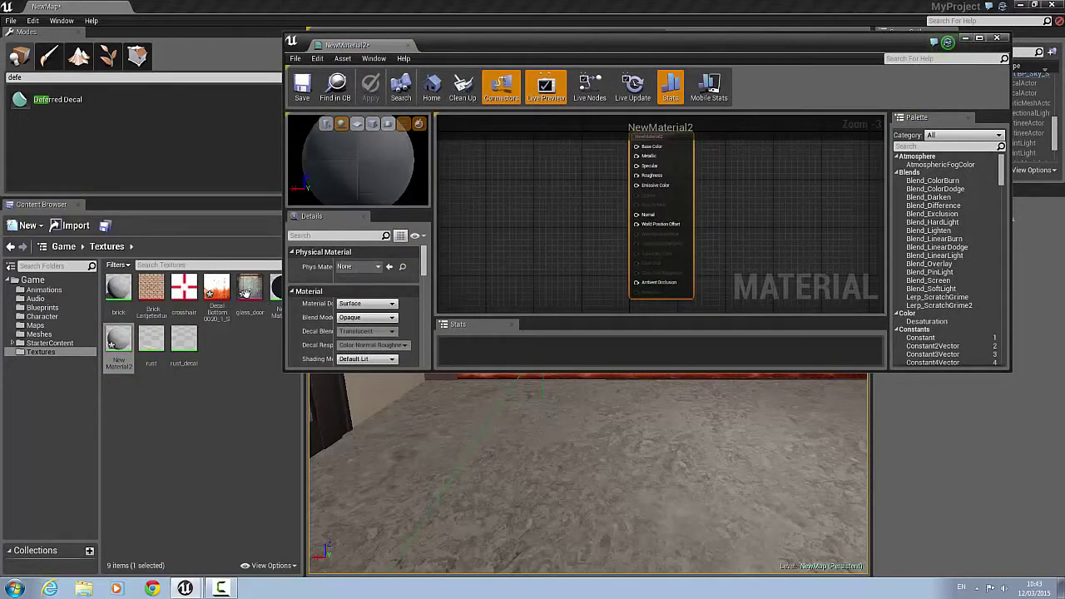
# Add a glass_door Texture Sample to NewMaterial2, wire it to Base Color and Normal, and apply
pyautogui.moveTo(248, 290); pyautogui.dragTo(639, 148)
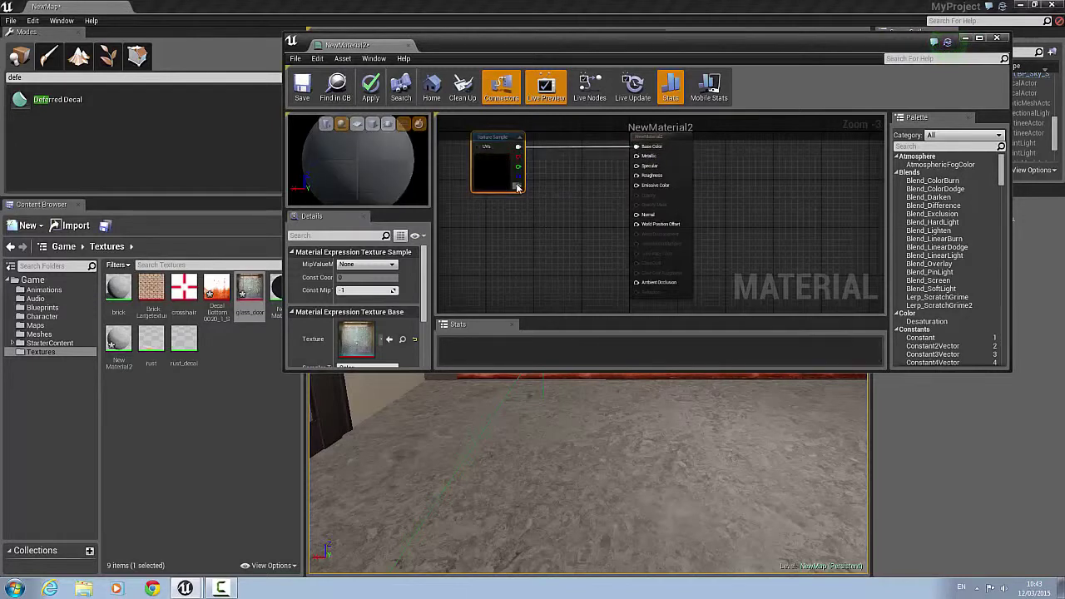
pyautogui.moveTo(517, 188); pyautogui.dragTo(636, 218)
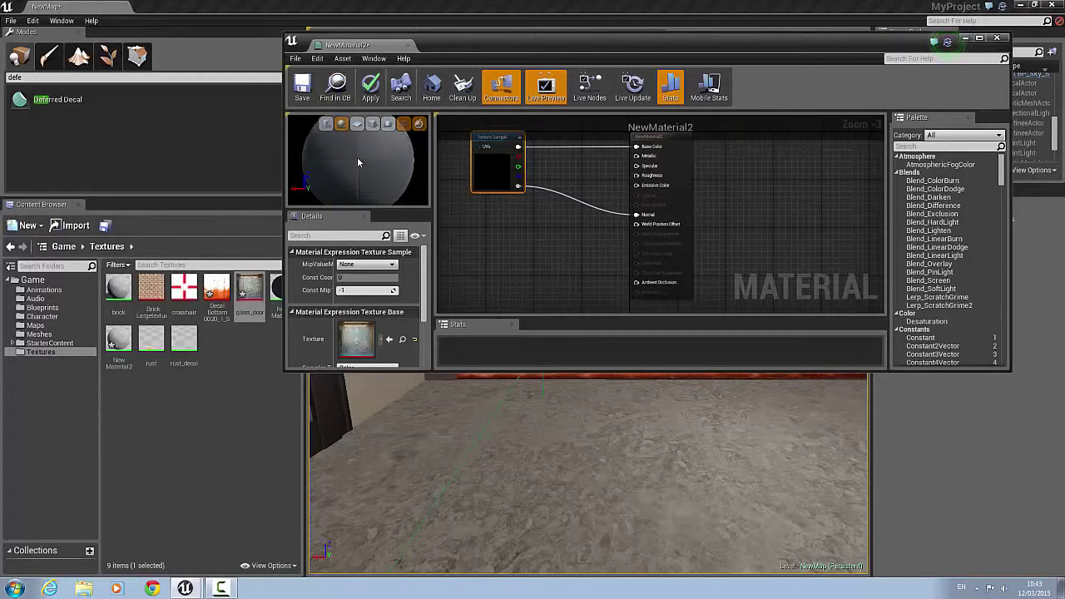
pyautogui.click(1001, 38)
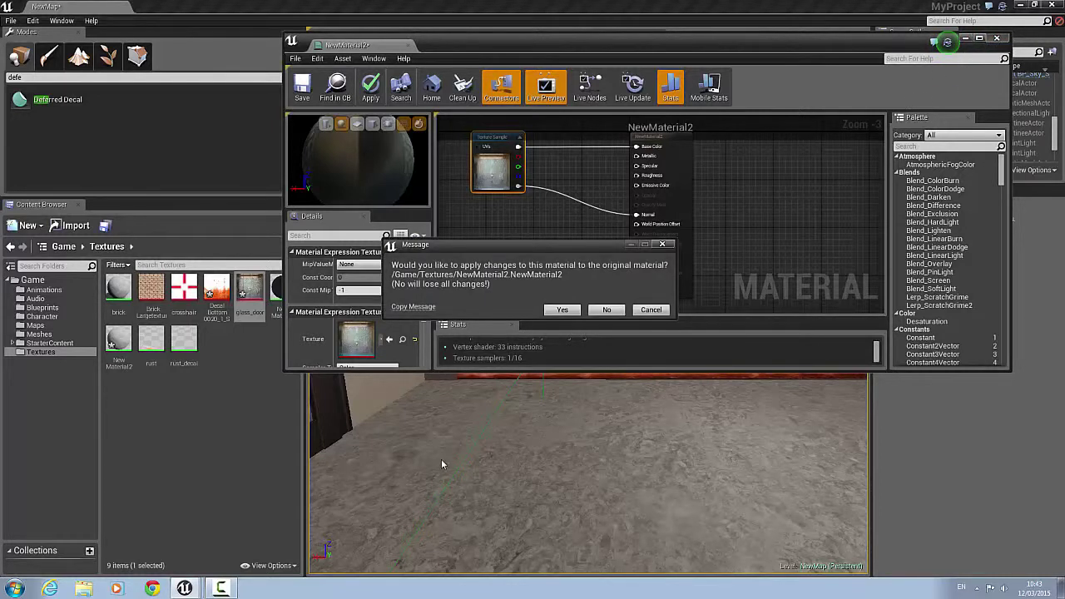
pyautogui.click(580, 313)
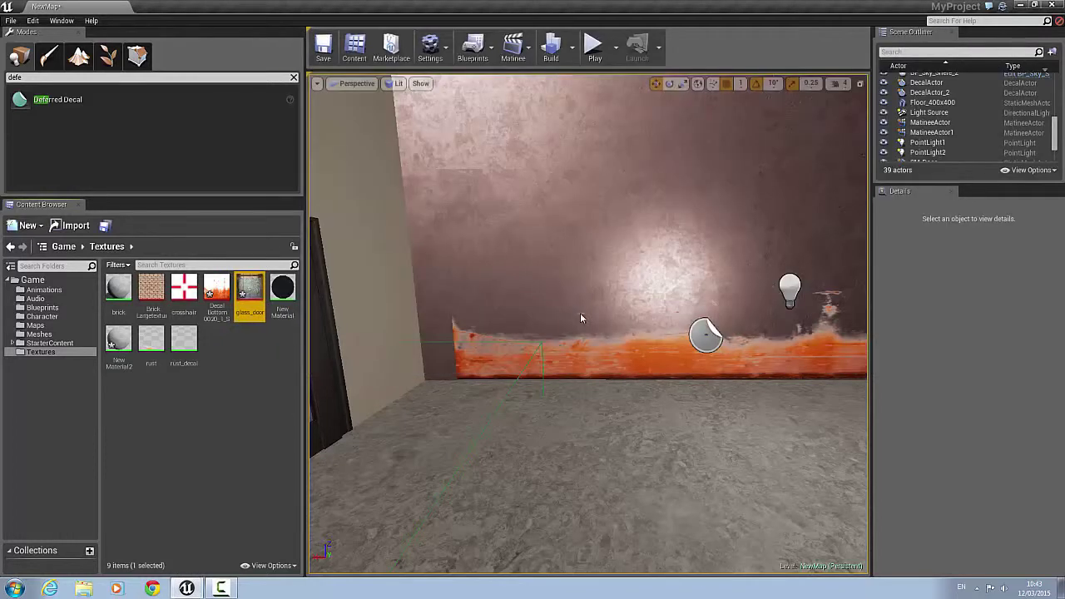
pyautogui.scroll(-5, 426, 321)
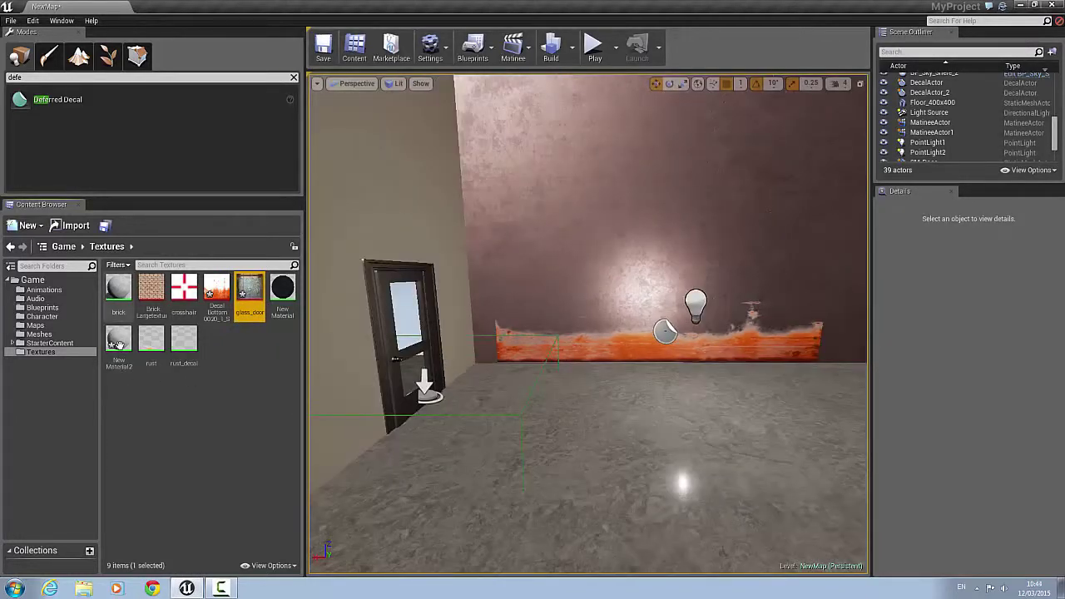
pyautogui.doubleClick(119, 348)
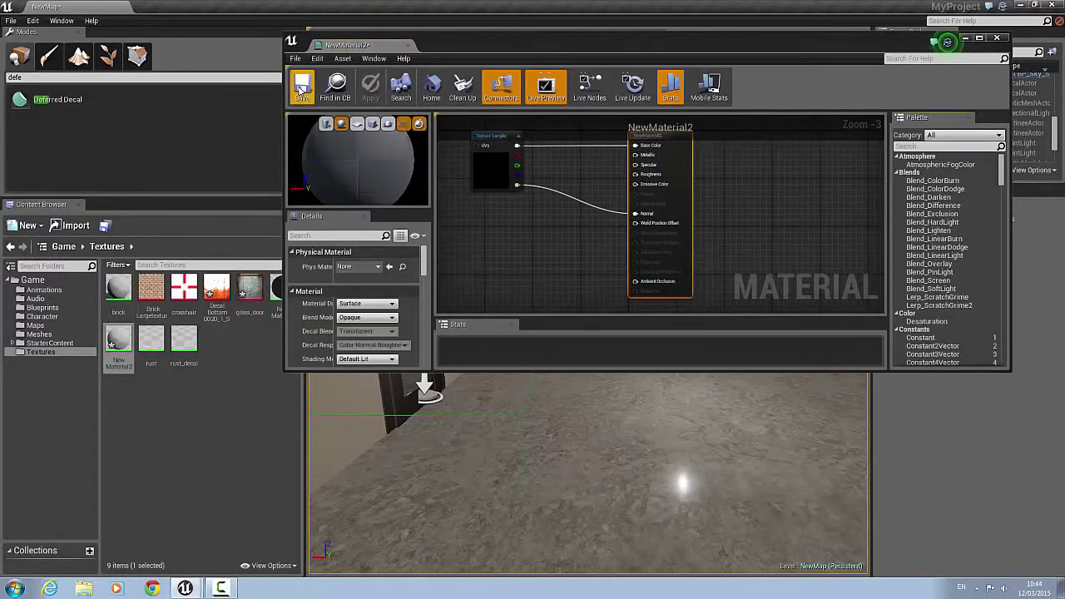
pyautogui.click(478, 223)
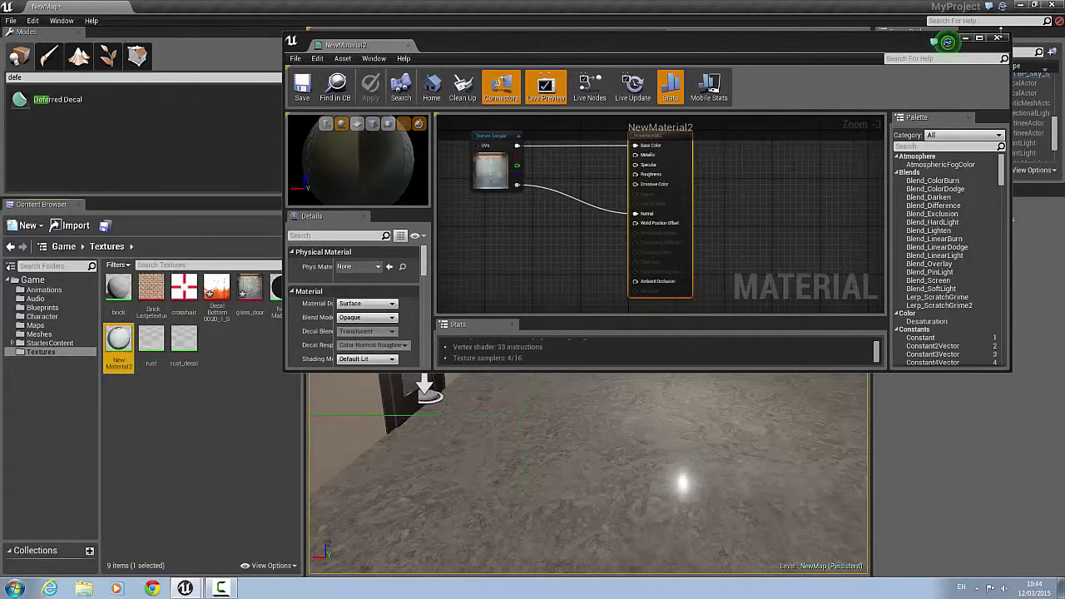
pyautogui.click(967, 39)
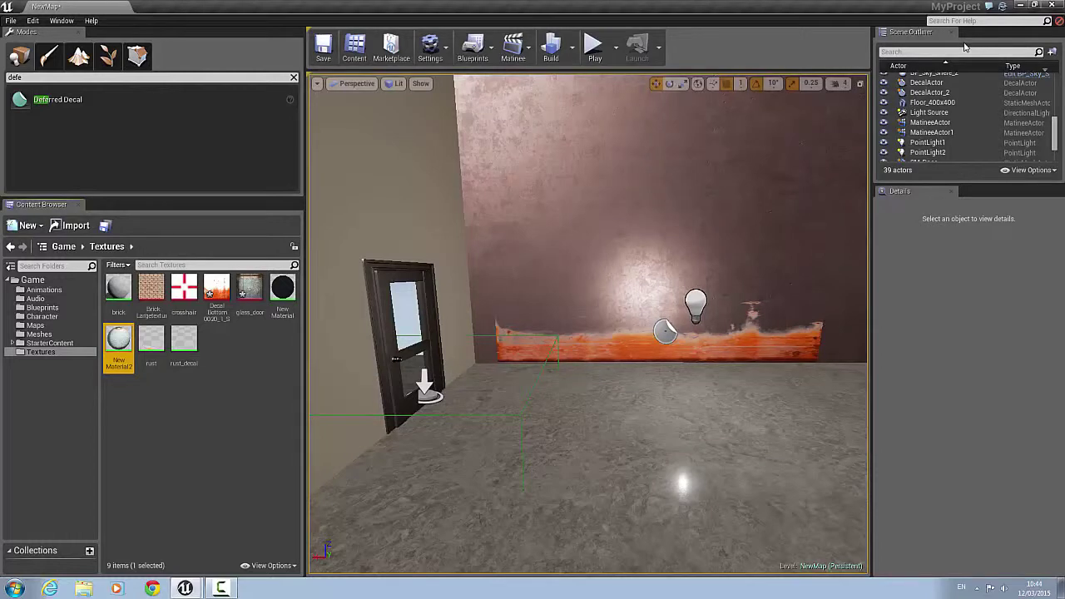
pyautogui.scroll(-6, 553, 301)
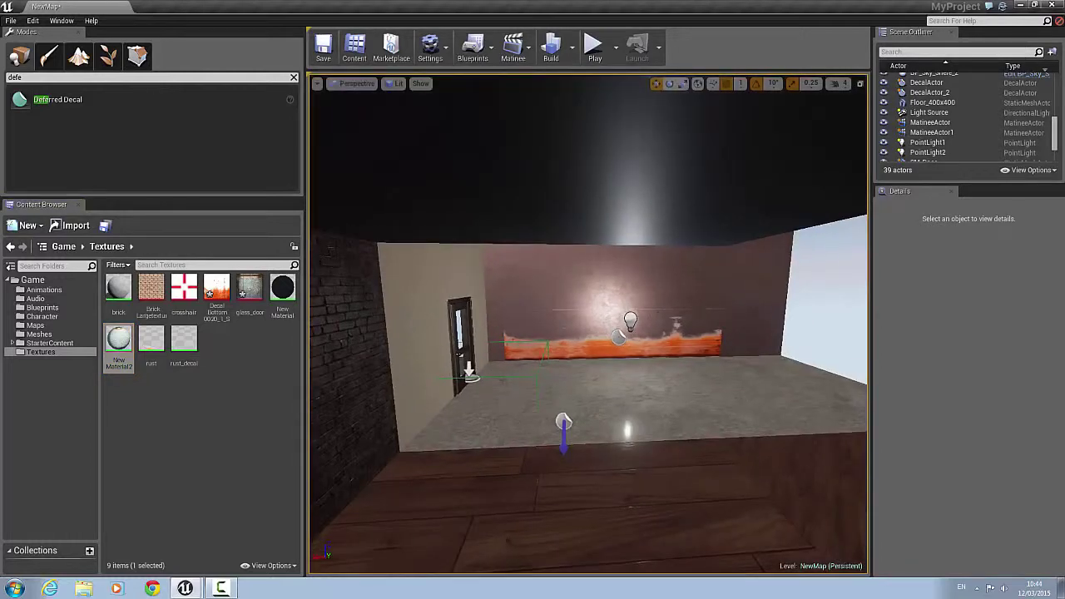
pyautogui.scroll(6, 588, 325)
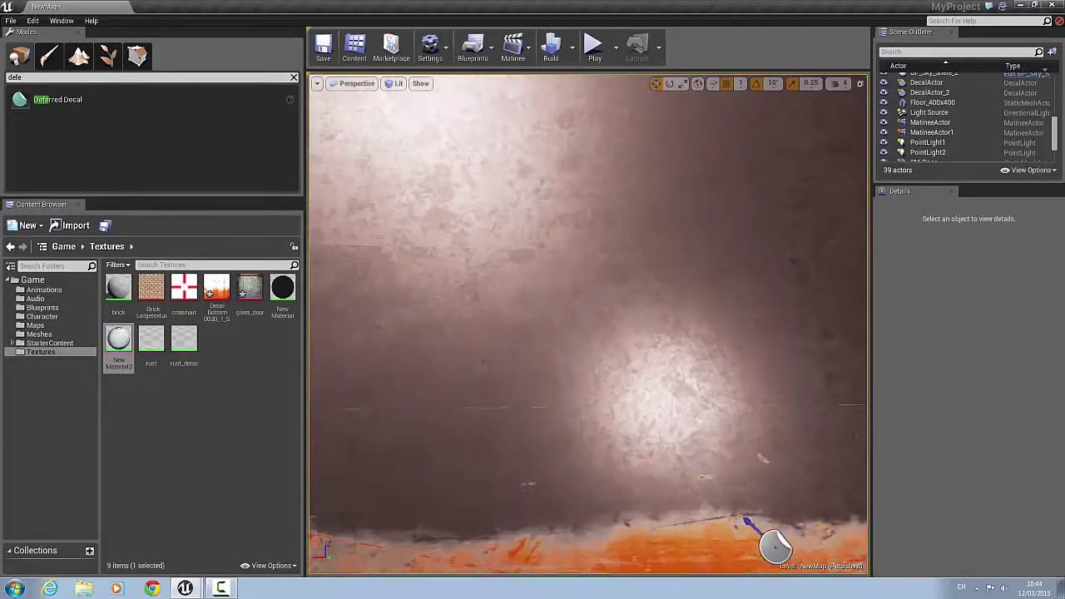
pyautogui.moveTo(588, 324); pyautogui.dragTo(562, 279, button='right')
# Apply NewMaterial2 to the box face and fit one glass door image using Align Surface Fit
pyautogui.moveTo(118, 340); pyautogui.dragTo(610, 347)
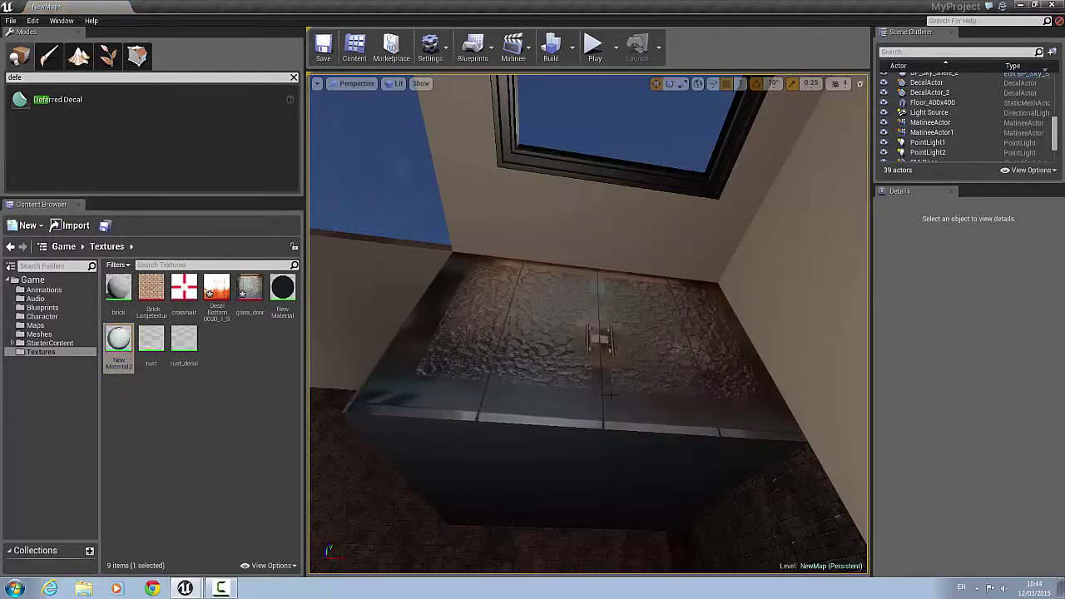
pyautogui.click(611, 347)
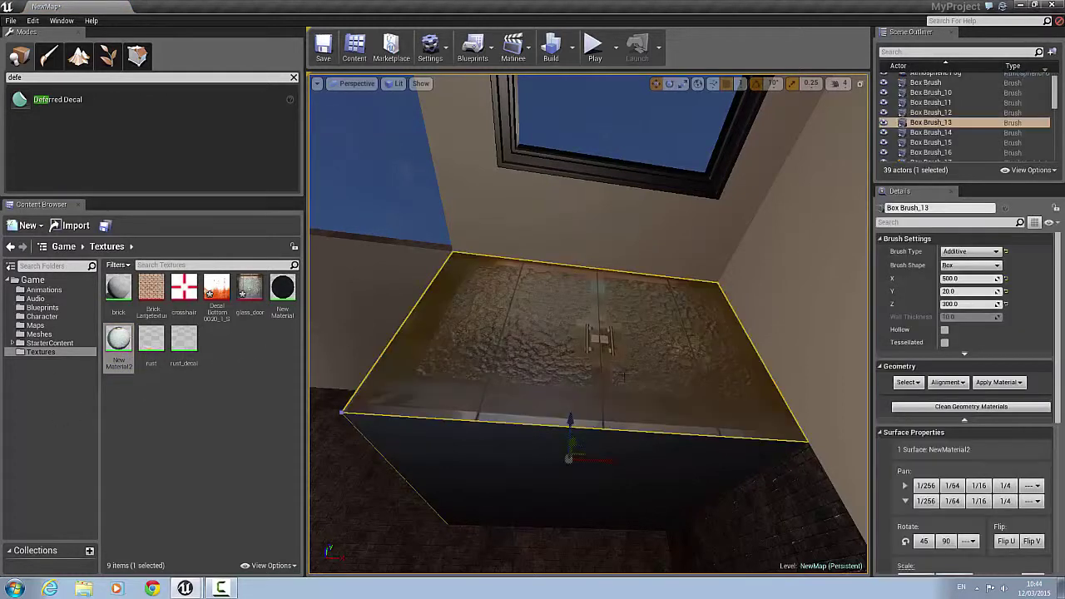
pyautogui.click(948, 382)
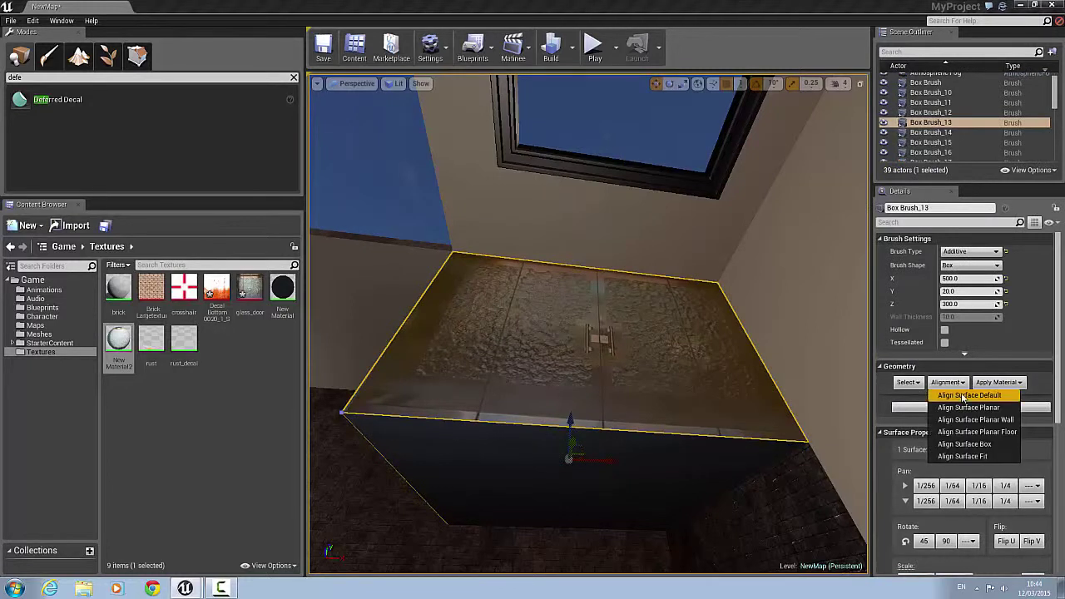
pyautogui.click(972, 444)
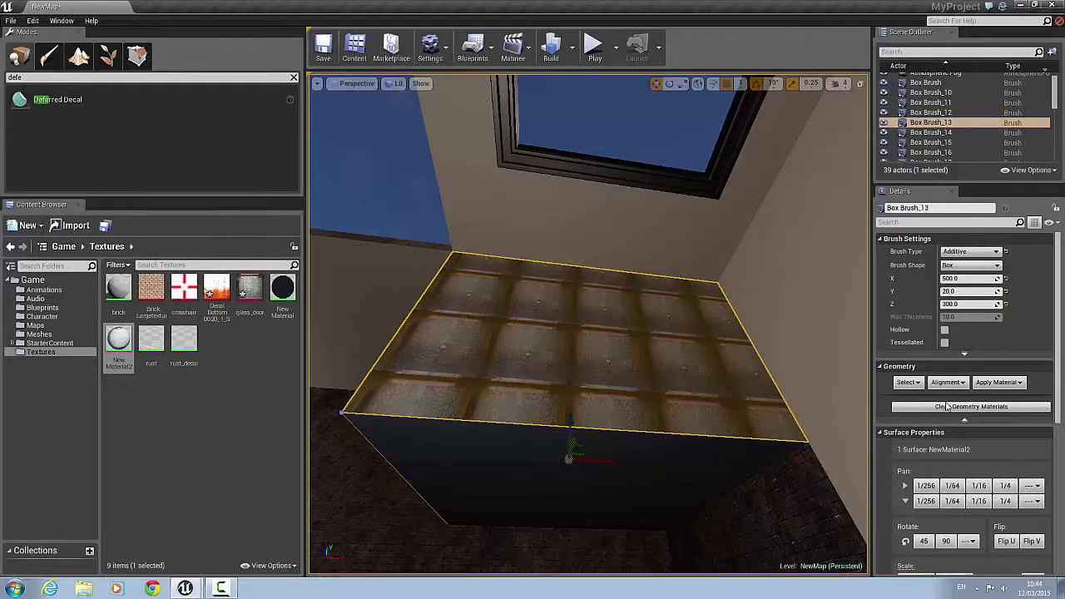
pyautogui.click(962, 386)
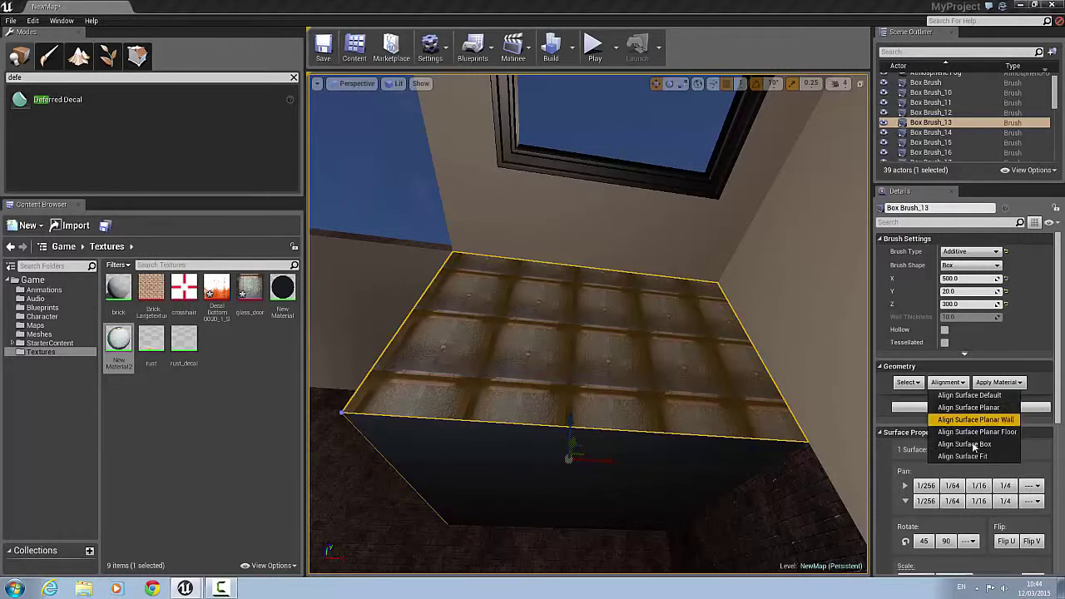
pyautogui.click(971, 456)
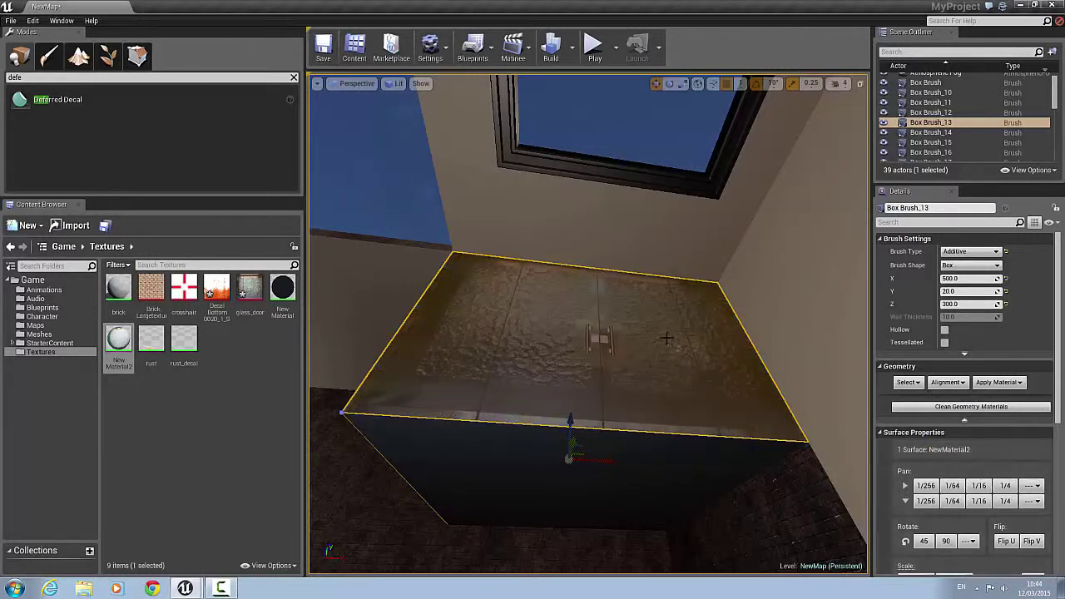
# Save the NewMap level
pyautogui.click(325, 48)
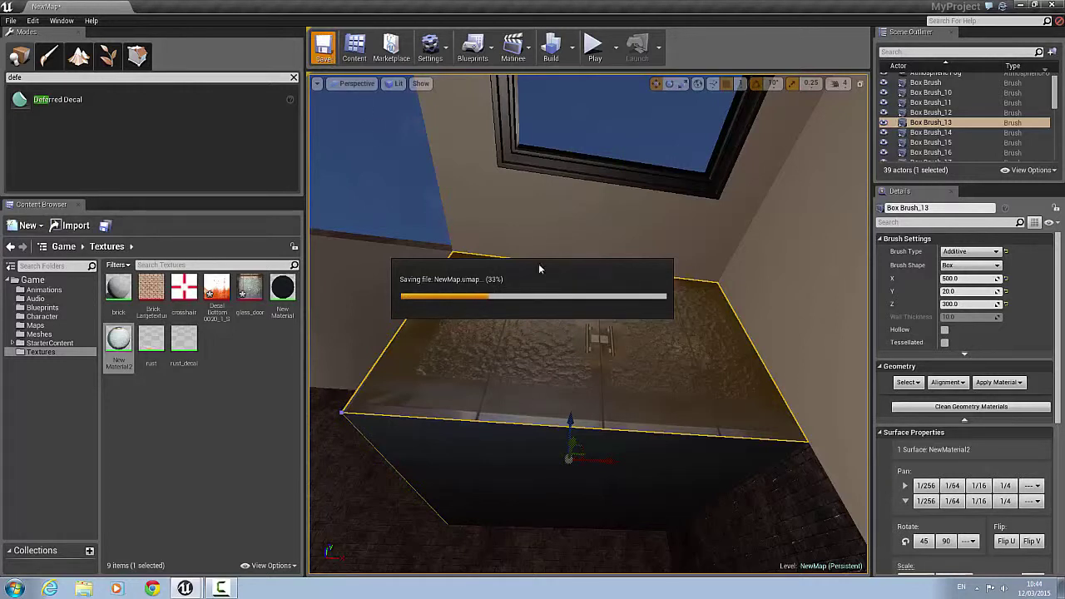
pyautogui.click(220, 589)
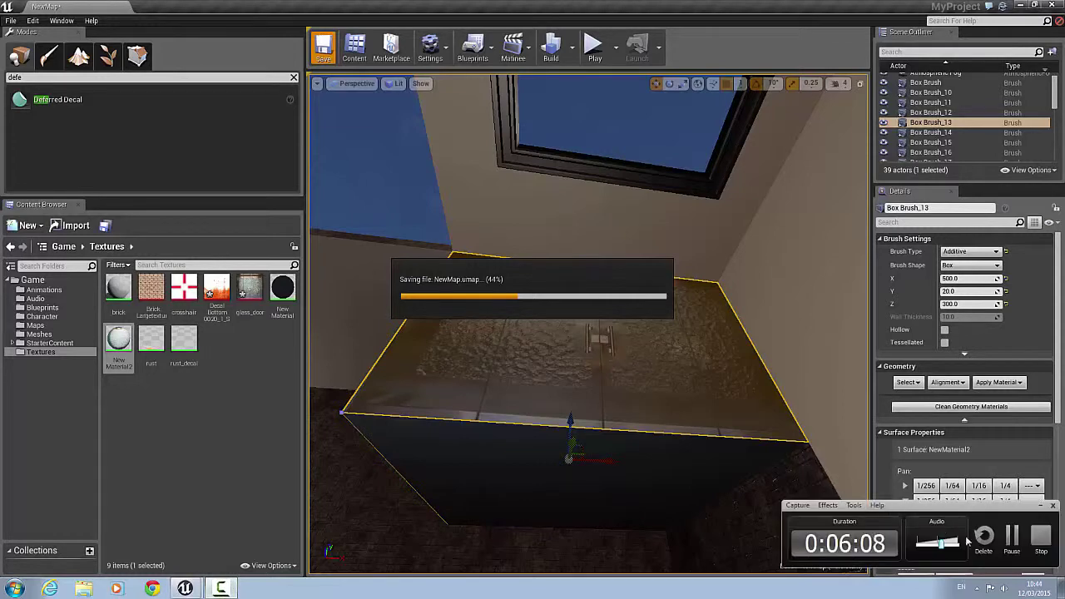
pyautogui.click(1012, 536)
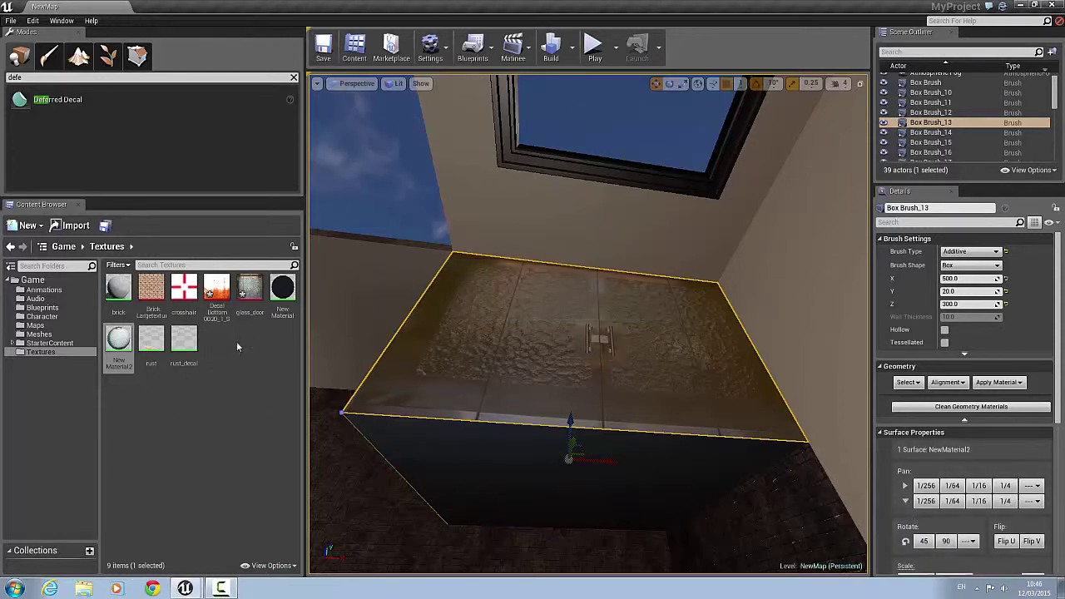
# Import Bricktexture_NRN and BrickLargetexture_nrm from the Desktop into Textures
pyautogui.click(72, 225)
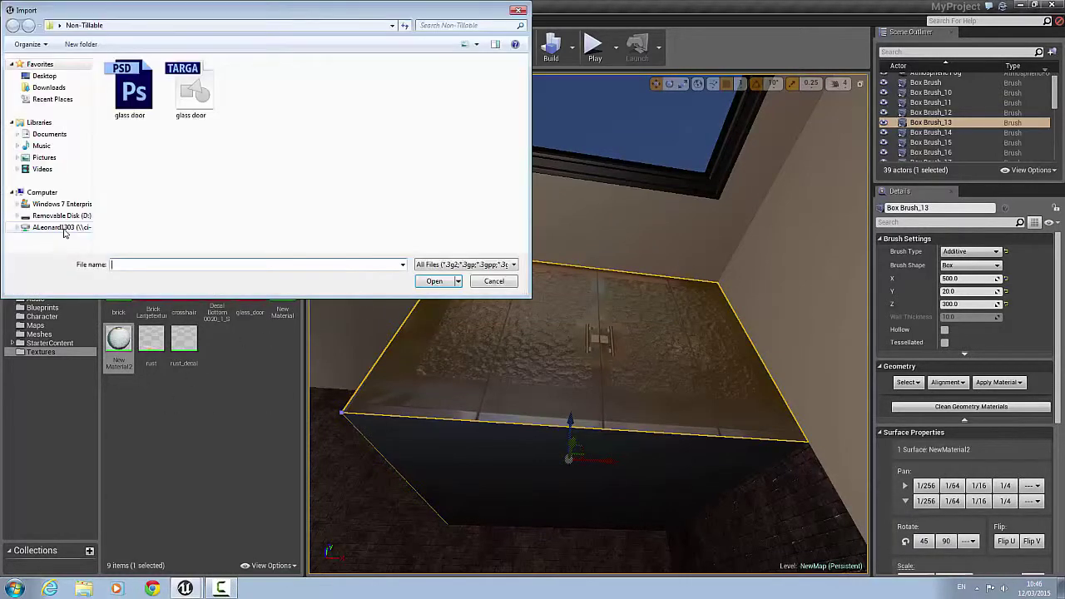
pyautogui.click(46, 76)
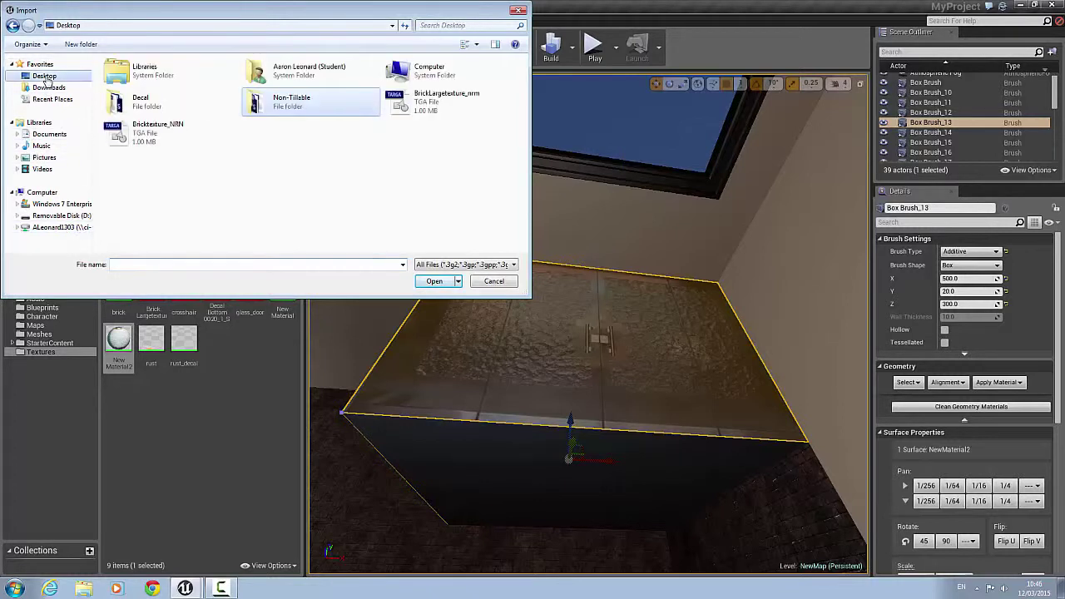
pyautogui.click(163, 142)
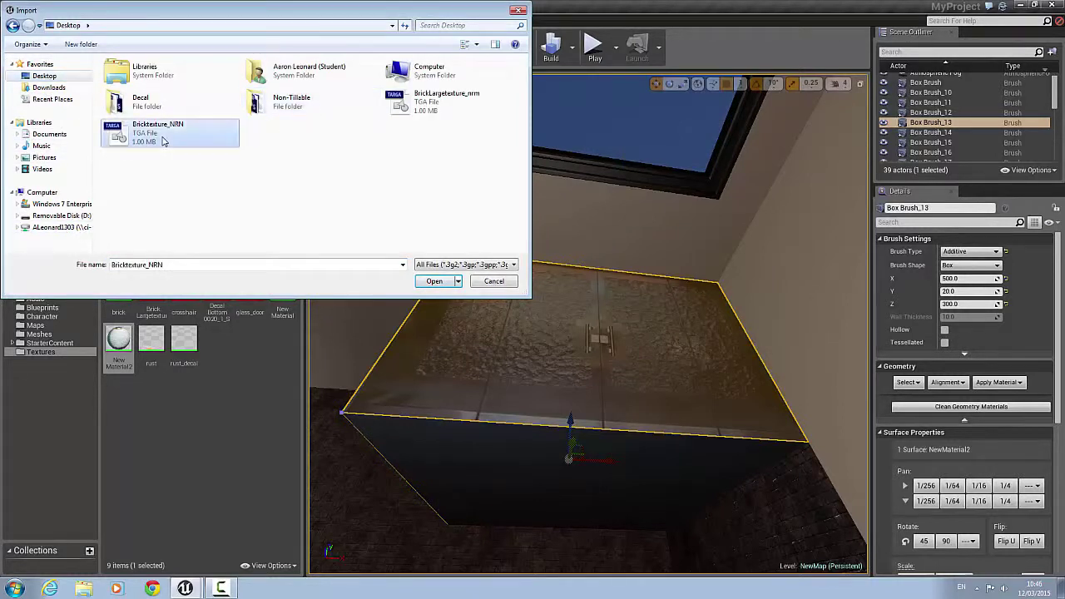
pyautogui.keyDown('ctrl'); pyautogui.click(420, 117); pyautogui.keyUp('ctrl')
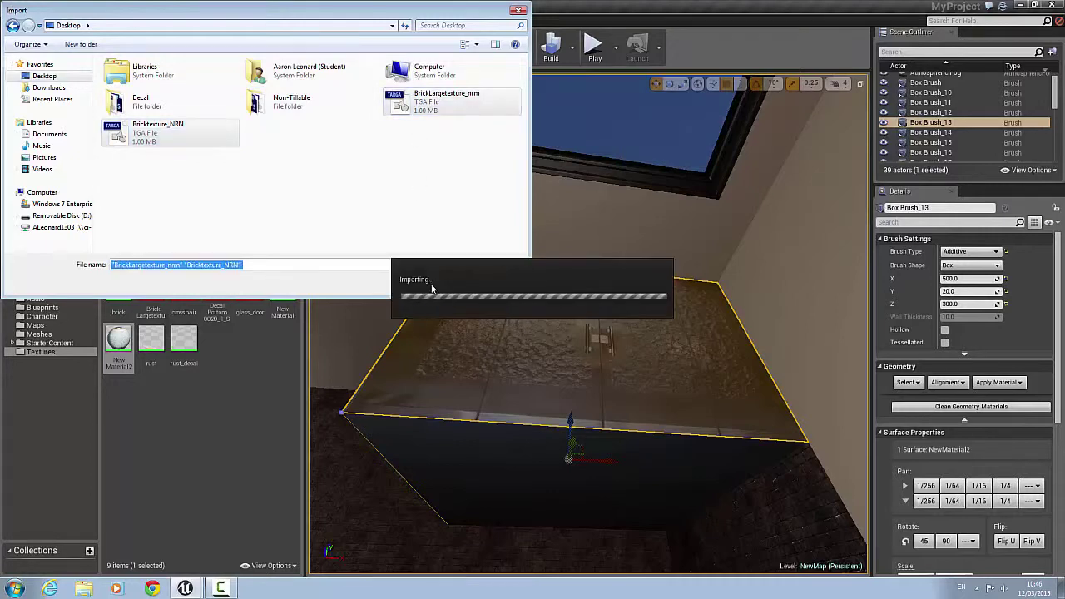
pyautogui.click(434, 281)
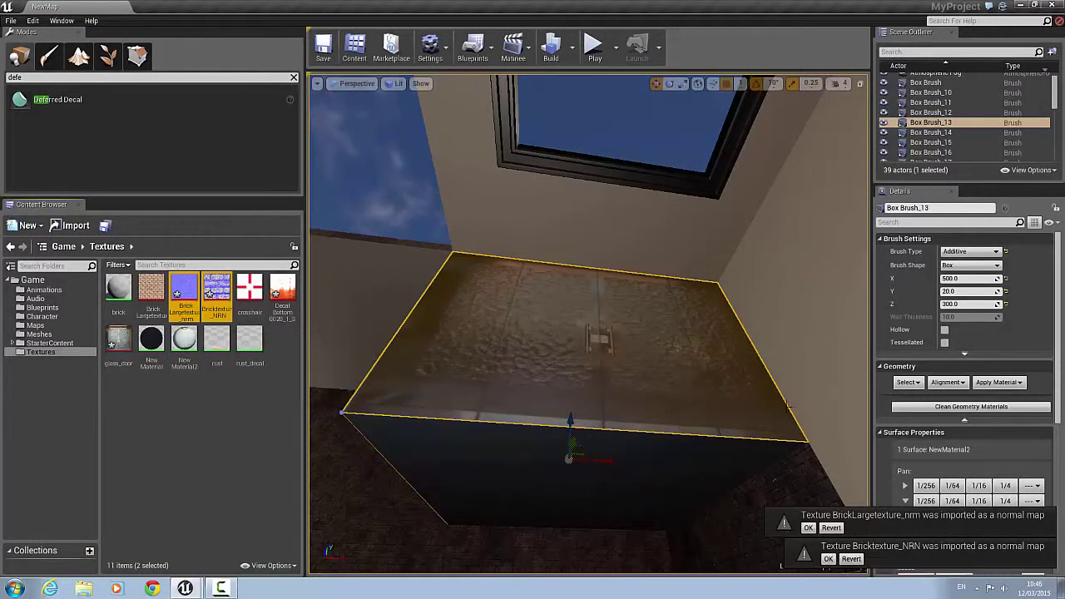
# Import the birckwallNRN normal map and the birckwall colour image
pyautogui.click(220, 588)
pyautogui.click(1010, 554)
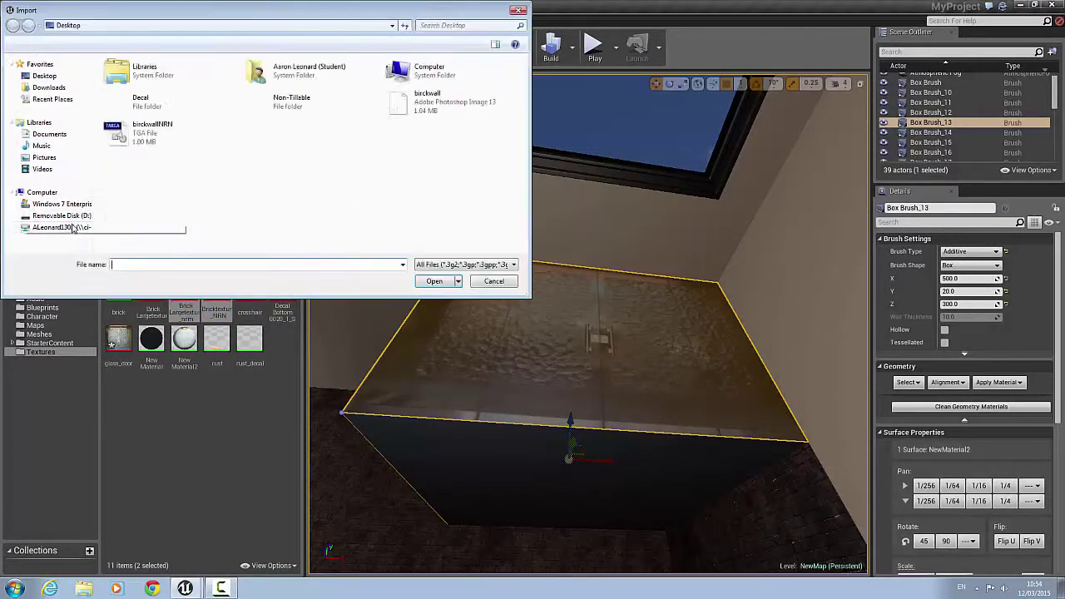
pyautogui.click(136, 129)
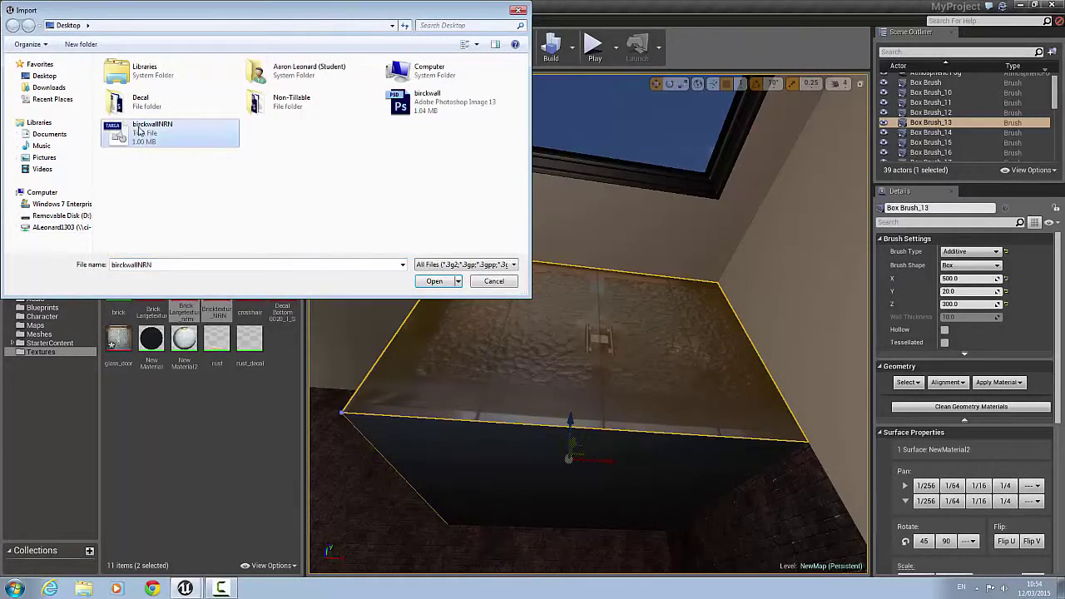
pyautogui.keyDown('ctrl'); pyautogui.click(424, 108); pyautogui.keyUp('ctrl')
pyautogui.click(441, 282)
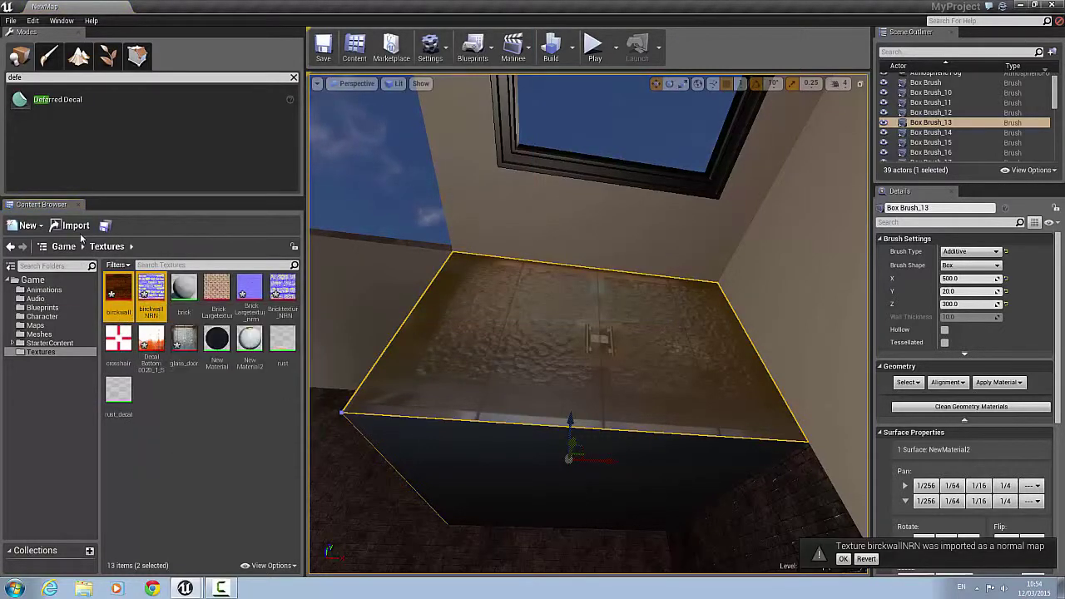
# Save all six newly imported textures through Save Selected
pyautogui.click(105, 226)
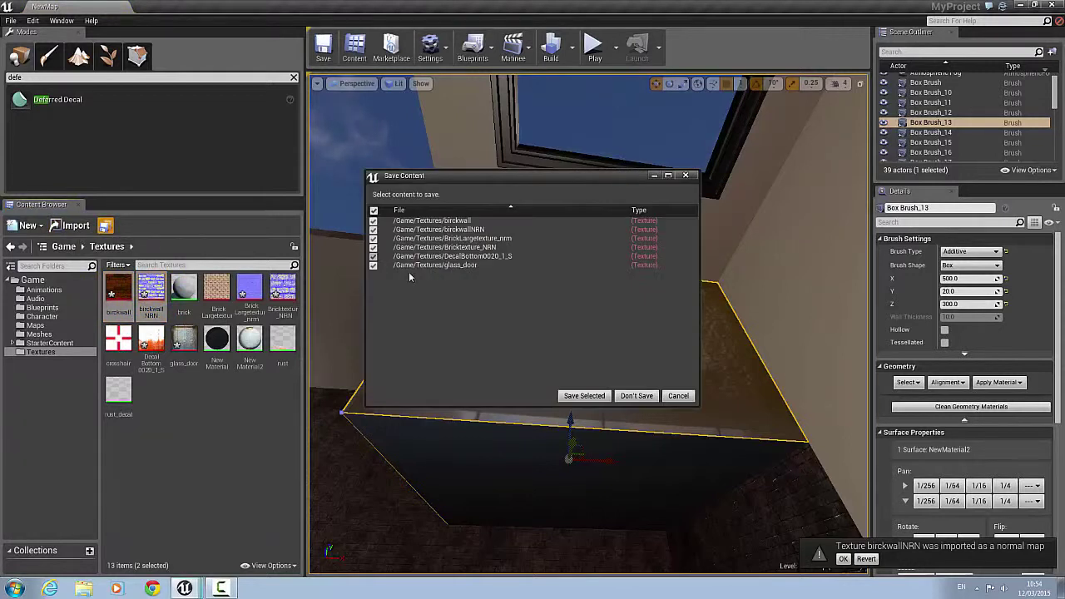
pyautogui.click(576, 393)
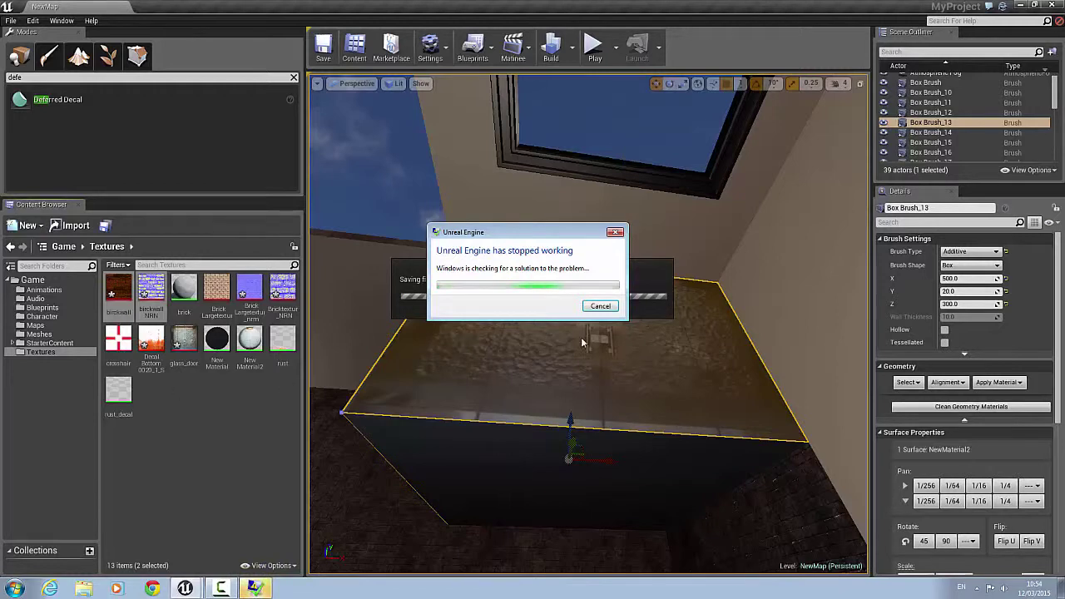
pyautogui.click(254, 588)
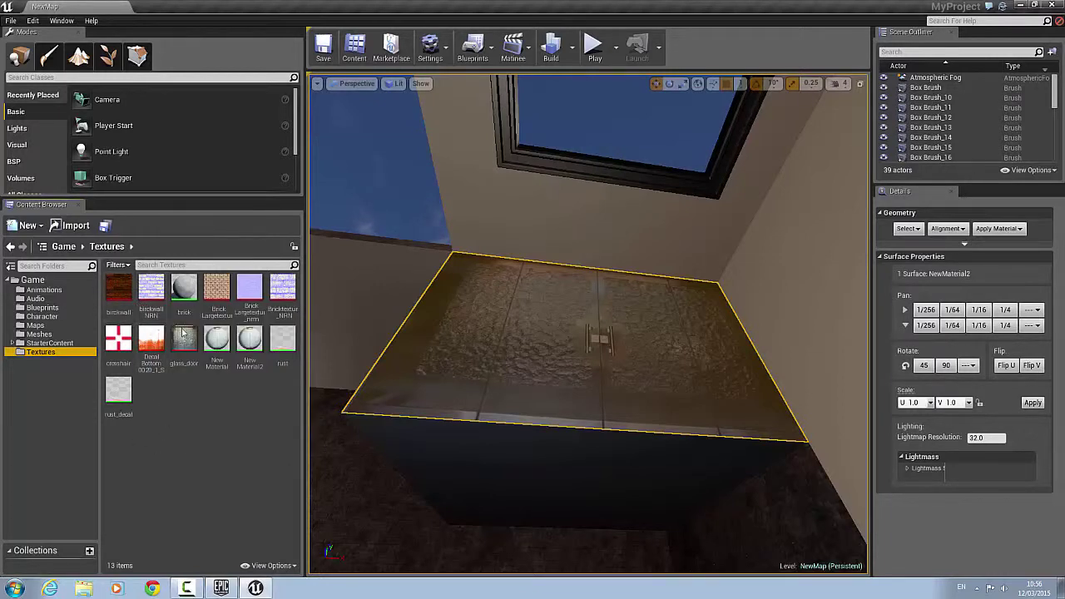
# Add a new material in the Textures folder and name it brickwall_m
pyautogui.rightClick(154, 394)
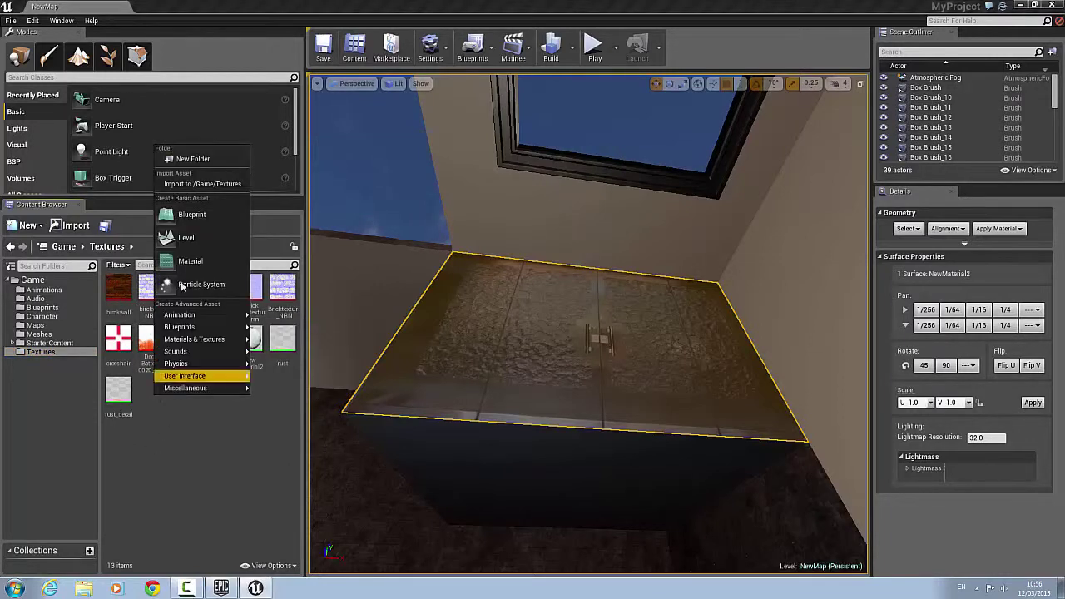
pyautogui.click(186, 262)
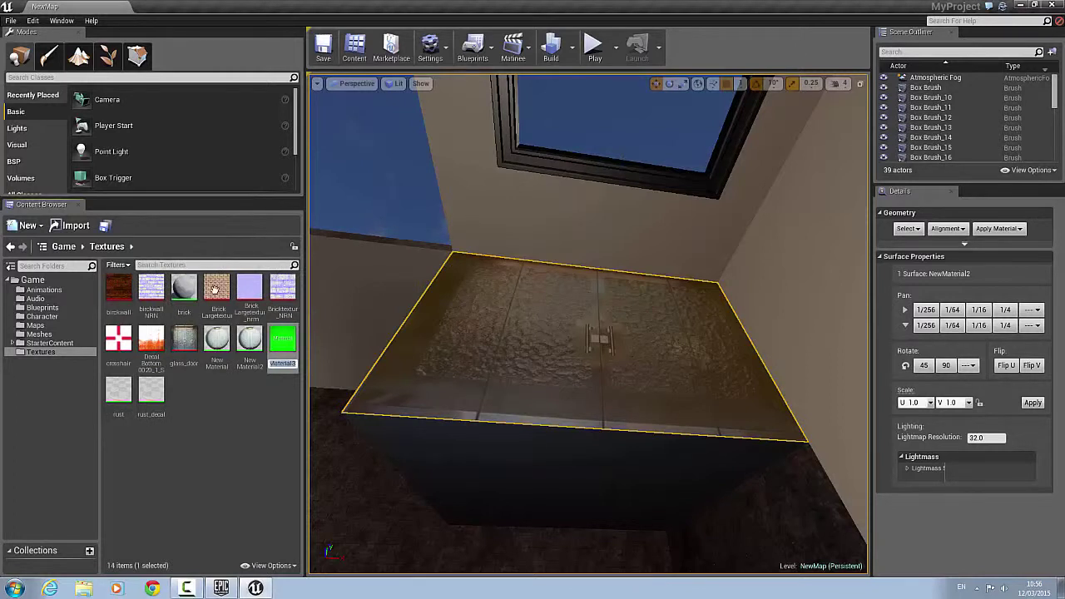
pyautogui.write('brickw')
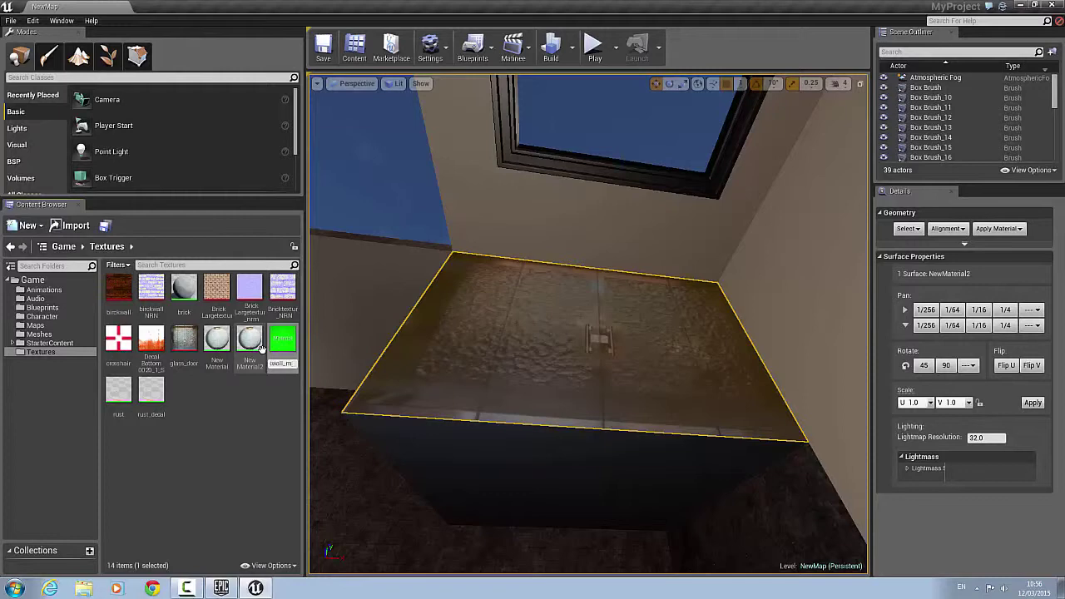
pyautogui.press('Return')
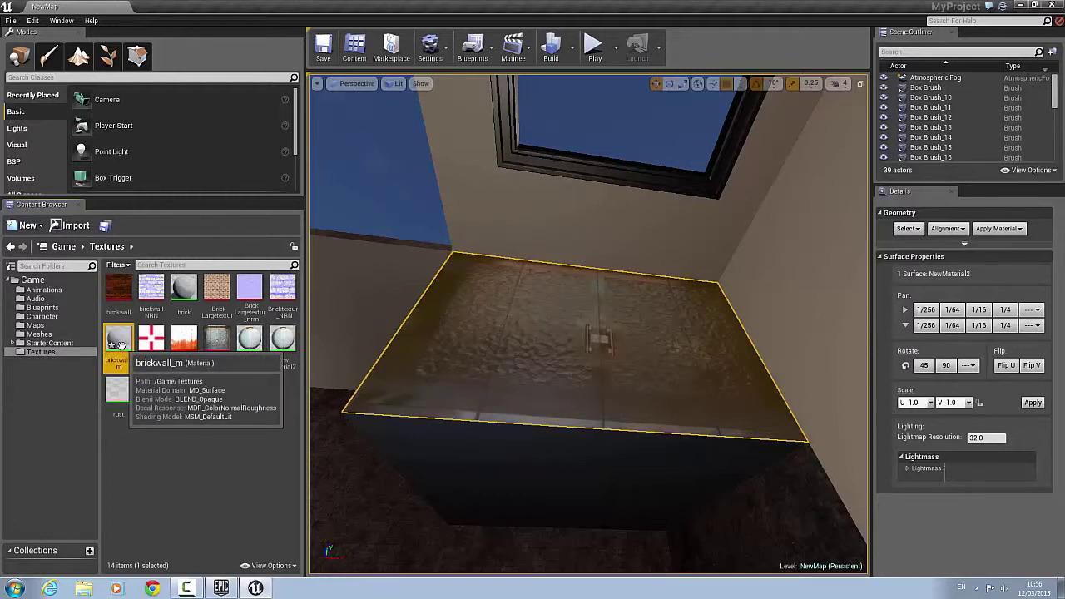
# Open brickwall_m and add birckwallNRN and birckwall Texture Samples to its graph
pyautogui.doubleClick(119, 340)
pyautogui.moveTo(354, 174); pyautogui.dragTo(529, 83)
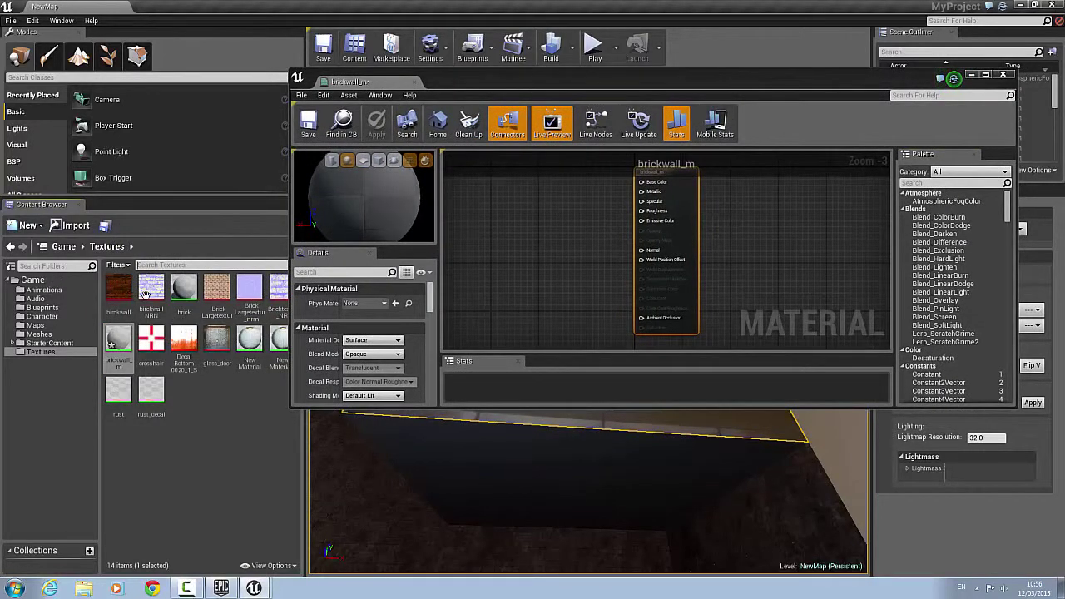
pyautogui.moveTo(149, 292); pyautogui.dragTo(511, 314)
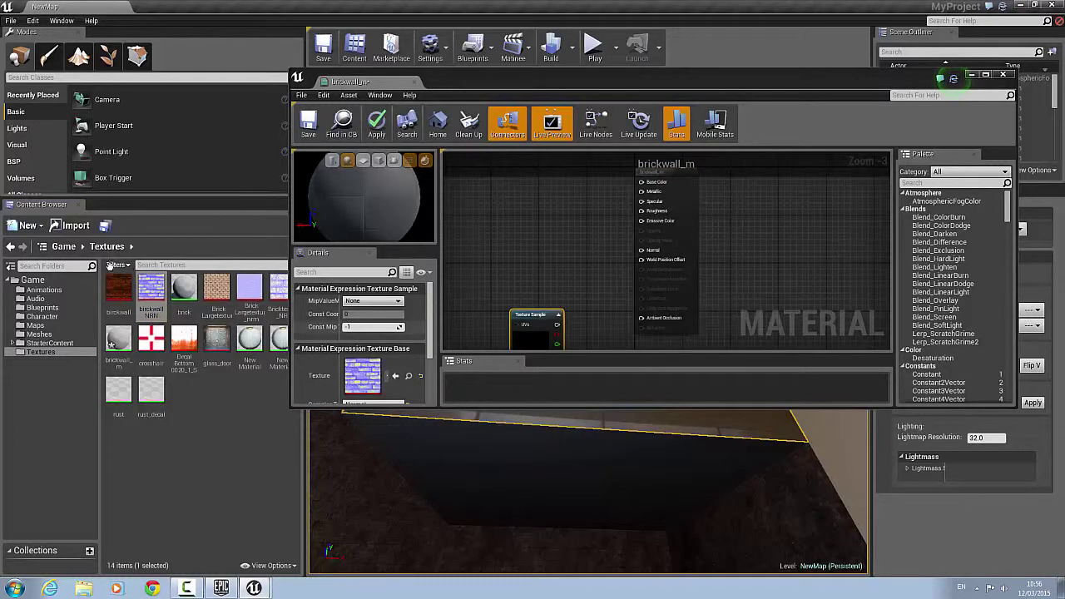
pyautogui.click(121, 292)
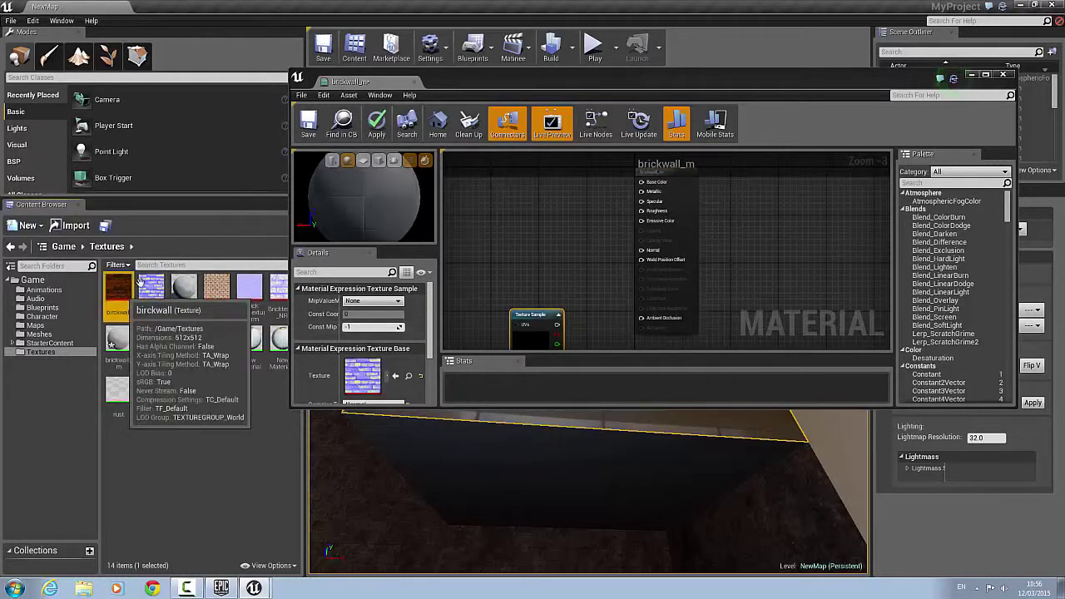
pyautogui.moveTo(121, 293); pyautogui.dragTo(560, 213)
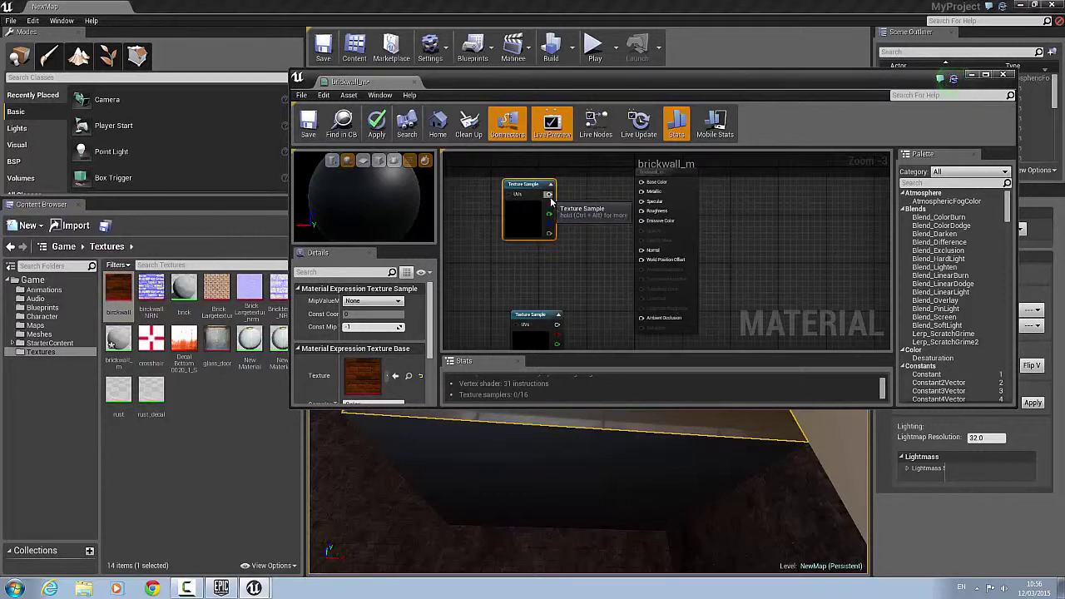
# Wire birckwall into Base Color and birckwallNRN into the Normal input
pyautogui.moveTo(549, 194); pyautogui.dragTo(640, 181)
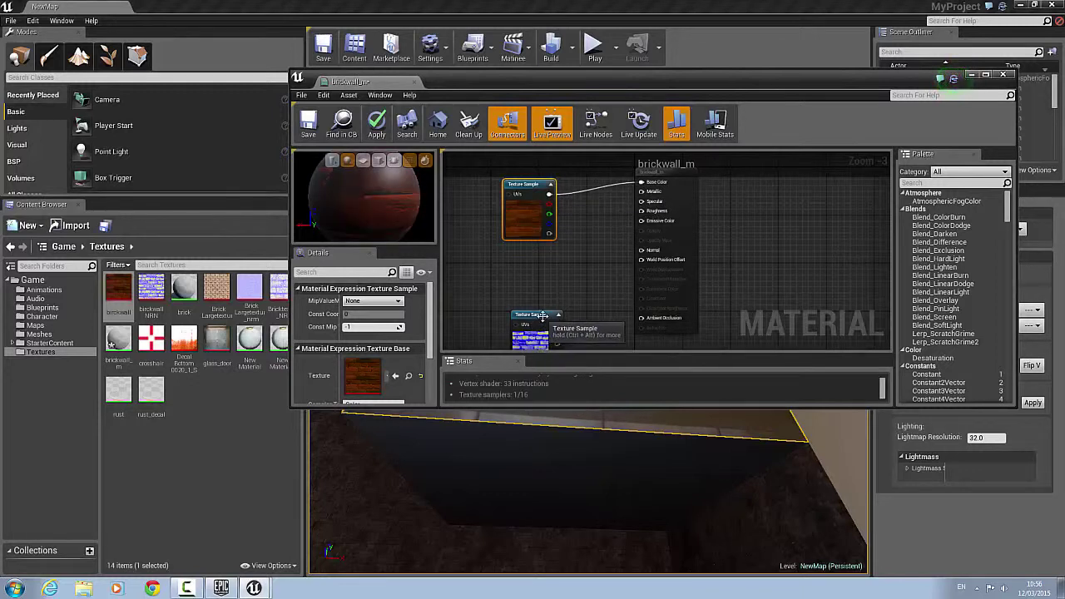
pyautogui.moveTo(543, 316); pyautogui.dragTo(550, 285)
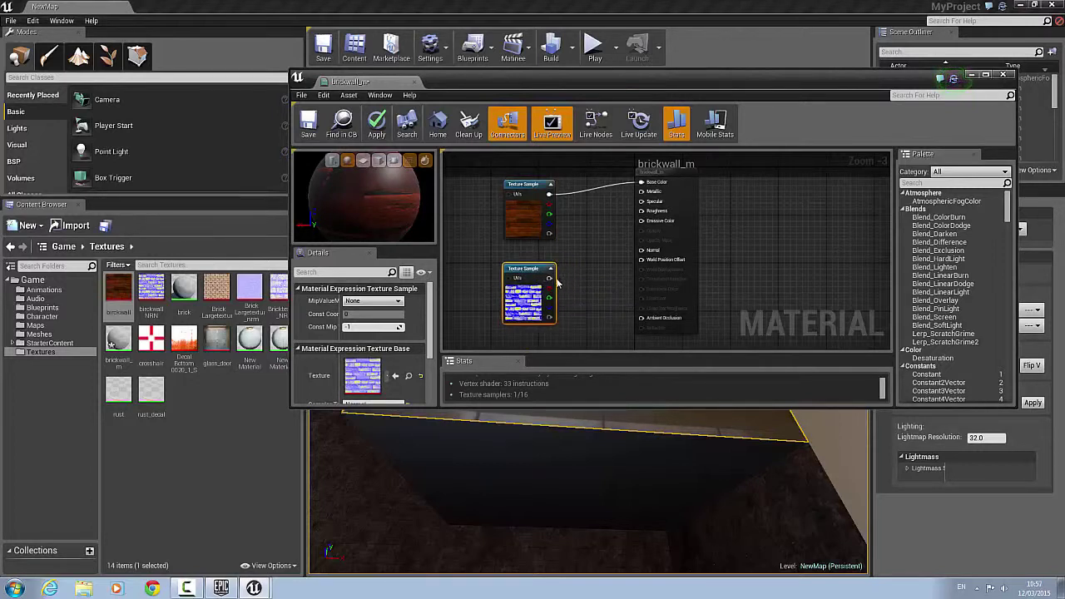
pyautogui.moveTo(547, 282); pyautogui.dragTo(640, 211)
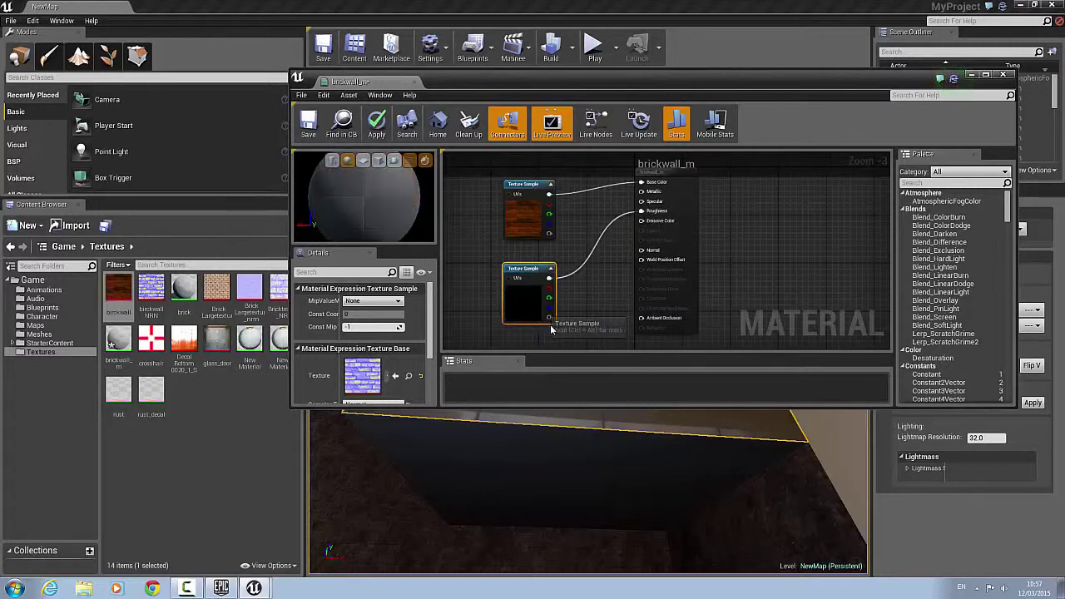
pyautogui.moveTo(548, 317); pyautogui.dragTo(641, 251)
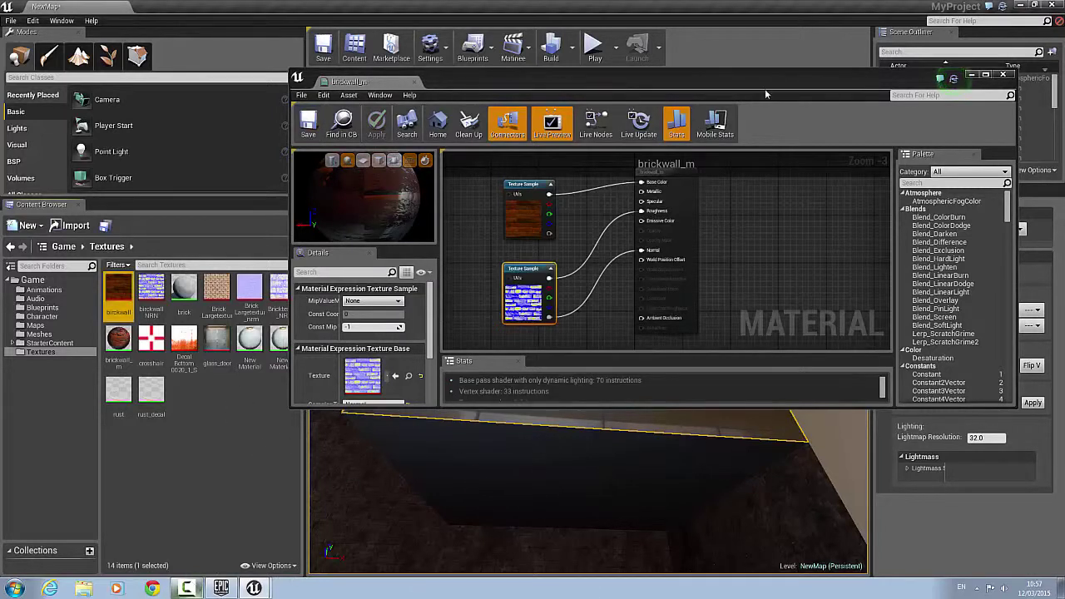
# Apply the brickwall_m material to the grey wall panel
pyautogui.click(1003, 74)
pyautogui.moveTo(641, 428); pyautogui.dragTo(372, 382, button='right')
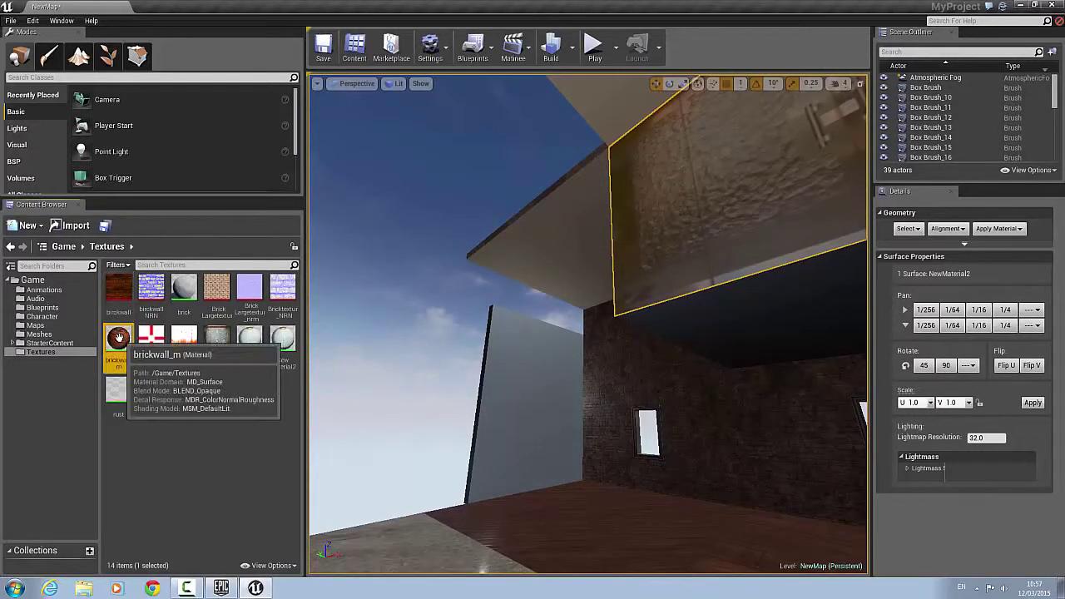
pyautogui.moveTo(119, 338); pyautogui.dragTo(508, 414)
pyautogui.moveTo(508, 414)
pyautogui.mouseDown(button='right')
pyautogui.moveTo(495, 375)
pyautogui.moveTo(494, 413)
pyautogui.mouseUp(button='right')
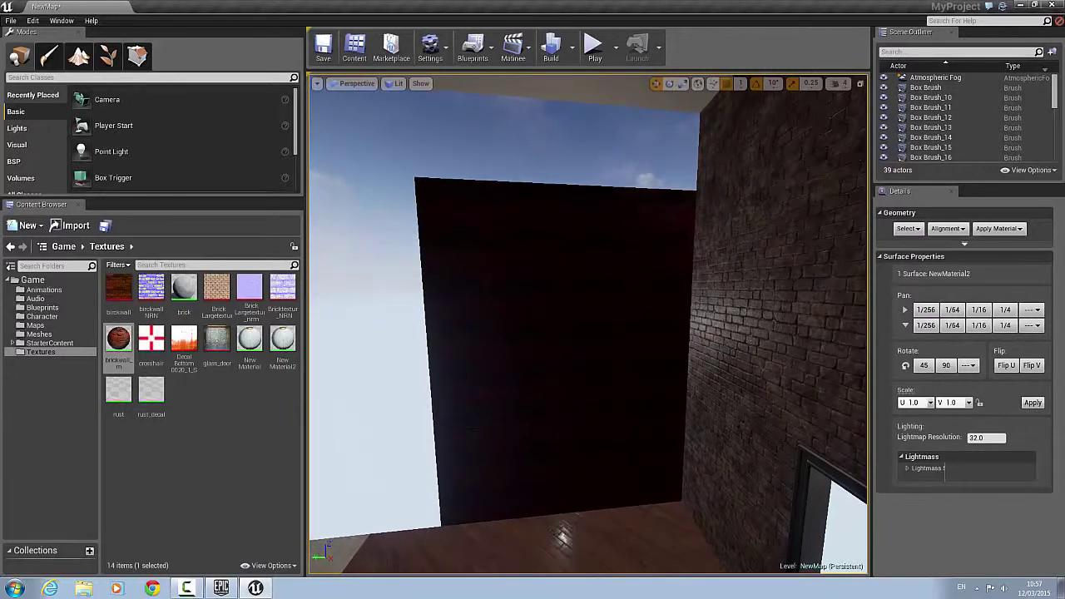
# Add a point light in front of the brick wall and position it to light the bricks
pyautogui.click(633, 387)
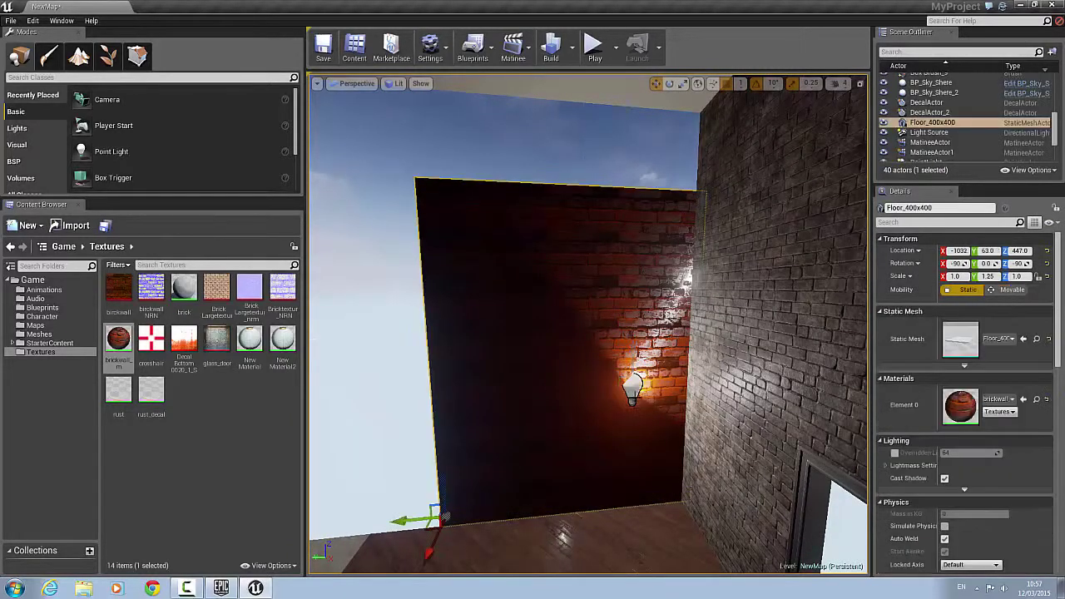
pyautogui.moveTo(646, 405); pyautogui.dragTo(684, 464)
pyautogui.press('Left')
pyautogui.moveTo(641, 436); pyautogui.dragTo(497, 445)
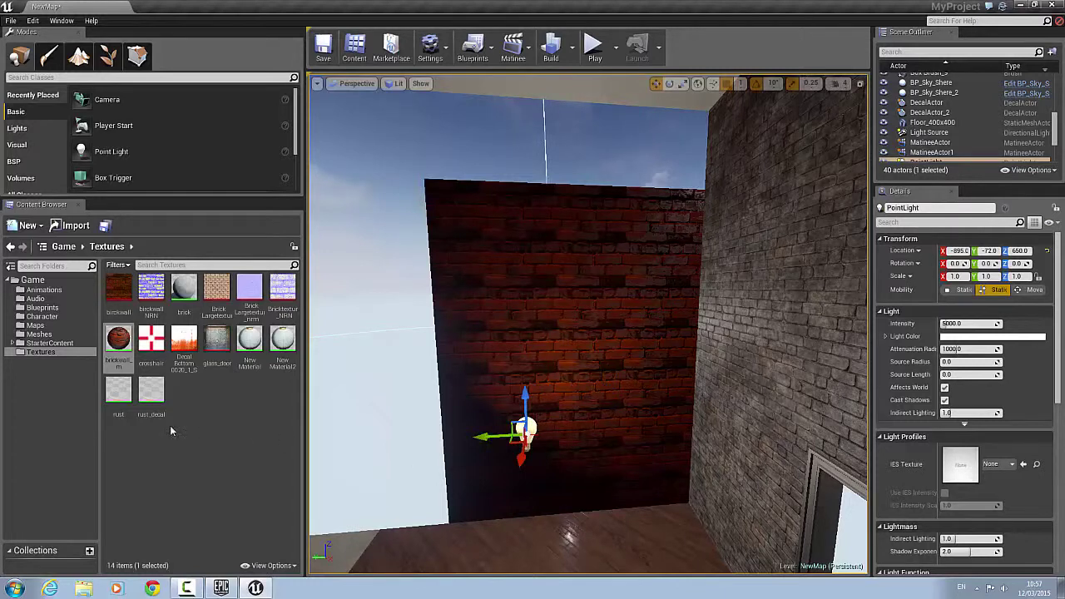
pyautogui.rightClick(235, 422)
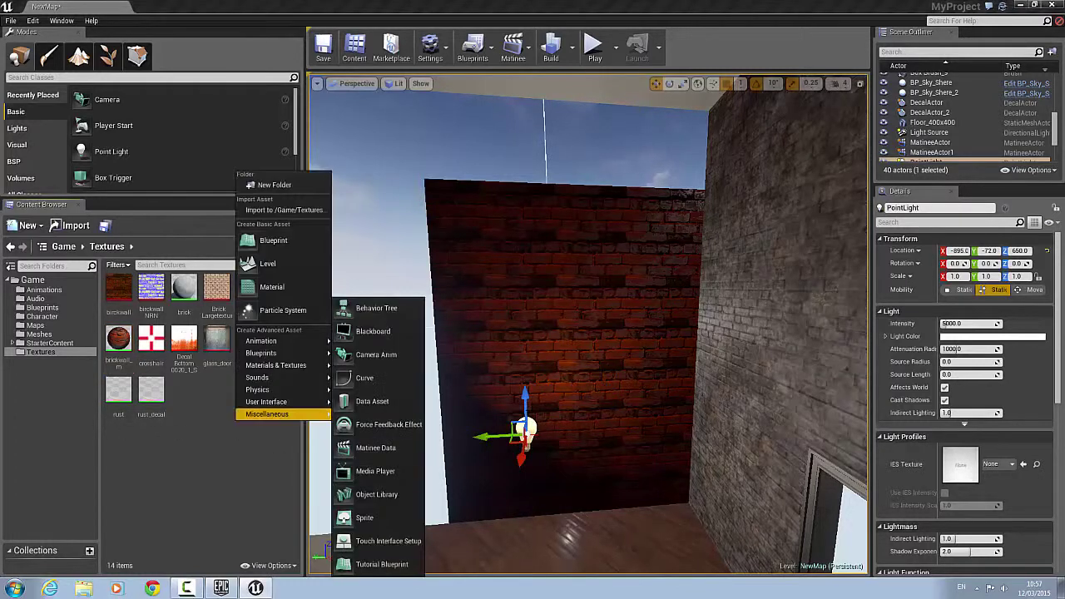
pyautogui.rightClick(536, 410)
pyautogui.moveTo(536, 410); pyautogui.dragTo(821, 372, button='right')
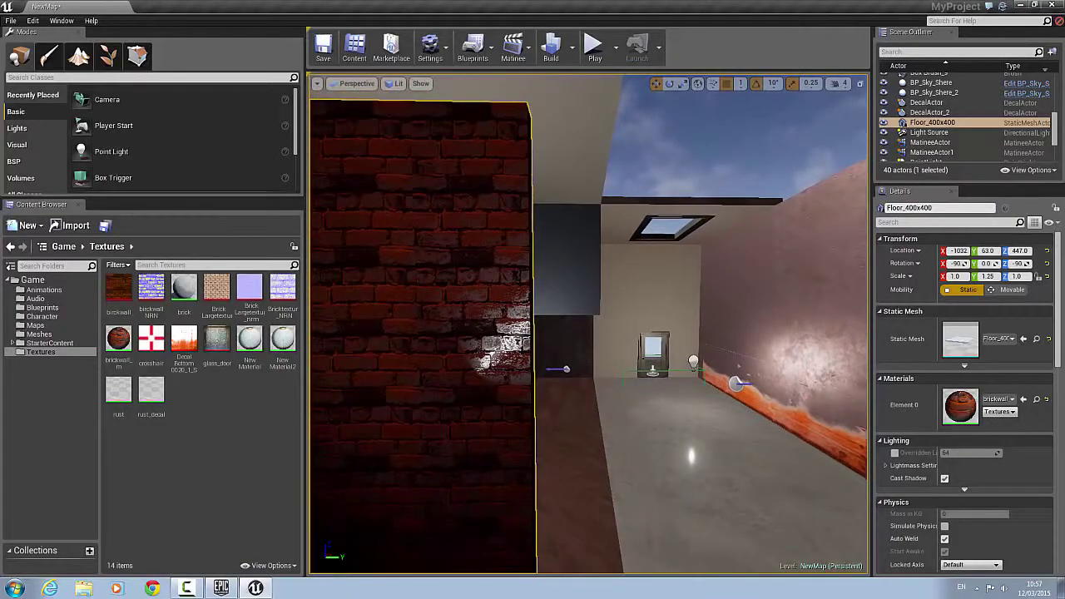